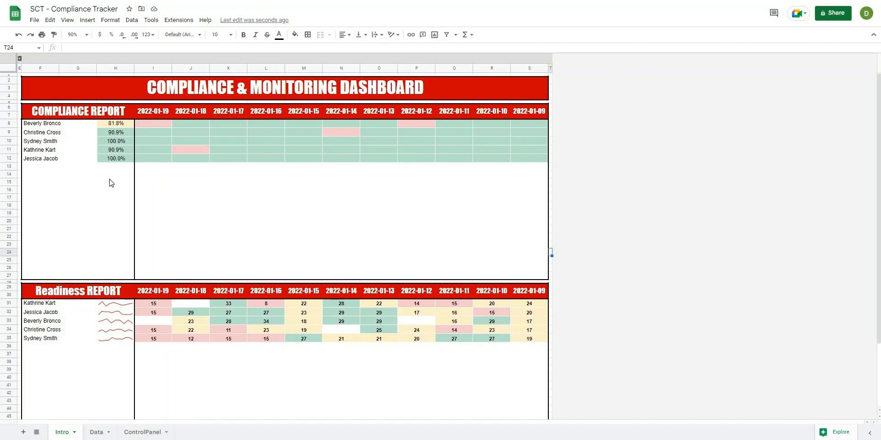
Step: Look over the compliance and readiness reports on the finished dashboard and expand its collapsed column group
scroll(101, 229, down, 1)
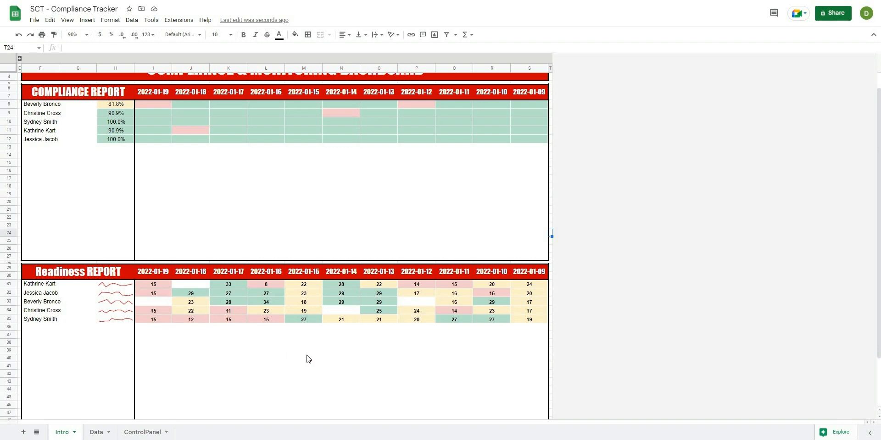
scroll(19, 64, up, 1)
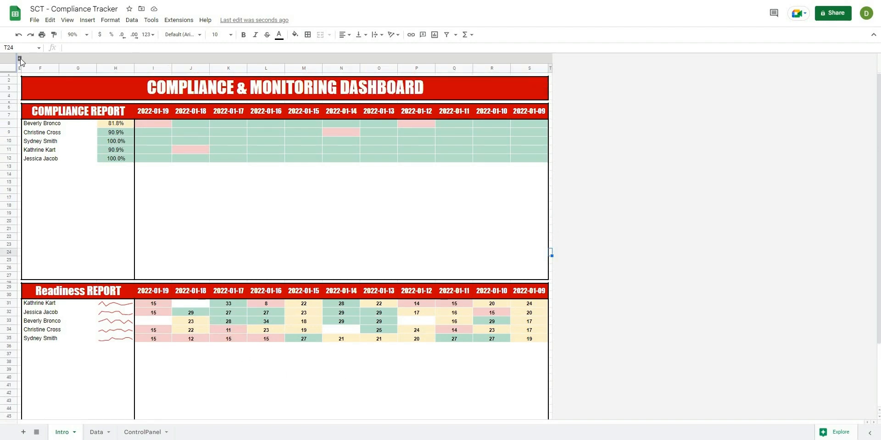
click(19, 58)
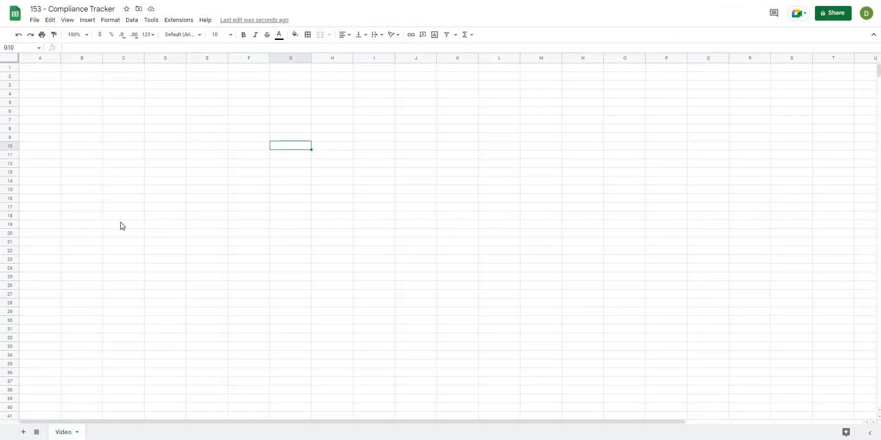
click(121, 224)
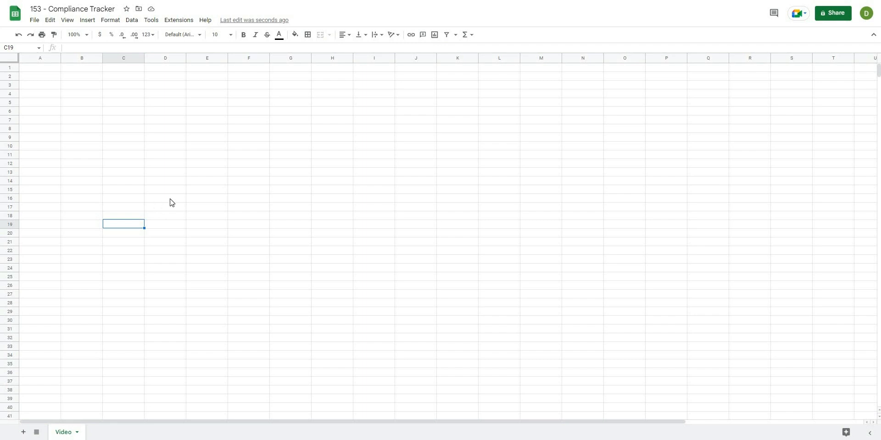
click(195, 200)
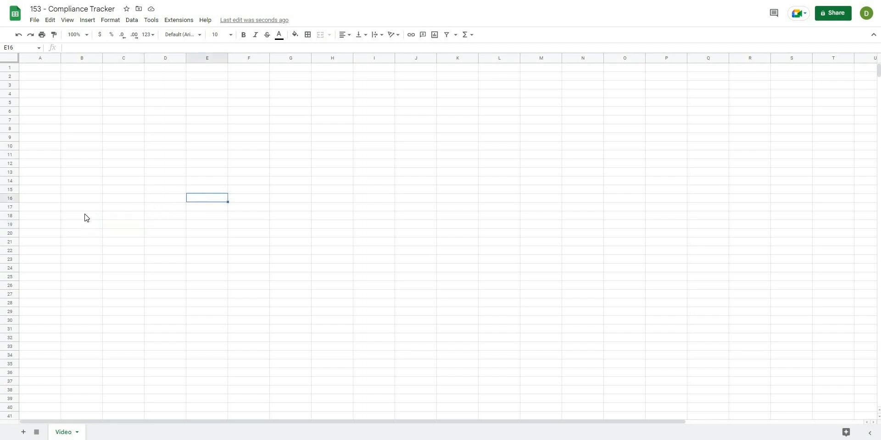
click(139, 181)
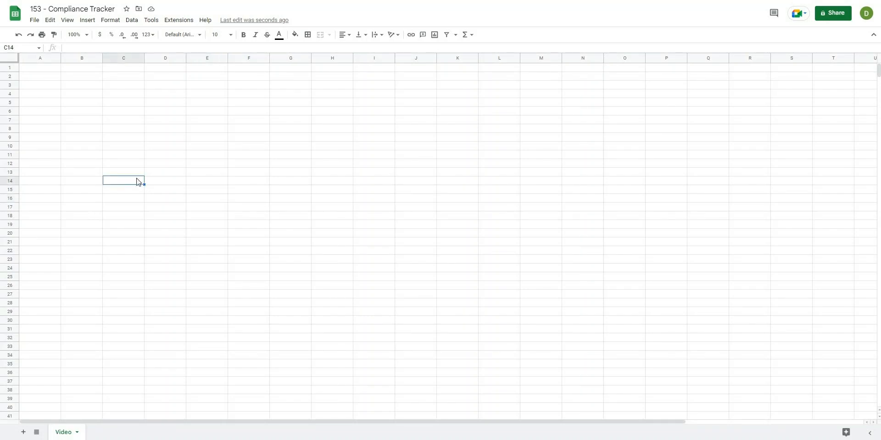
click(250, 209)
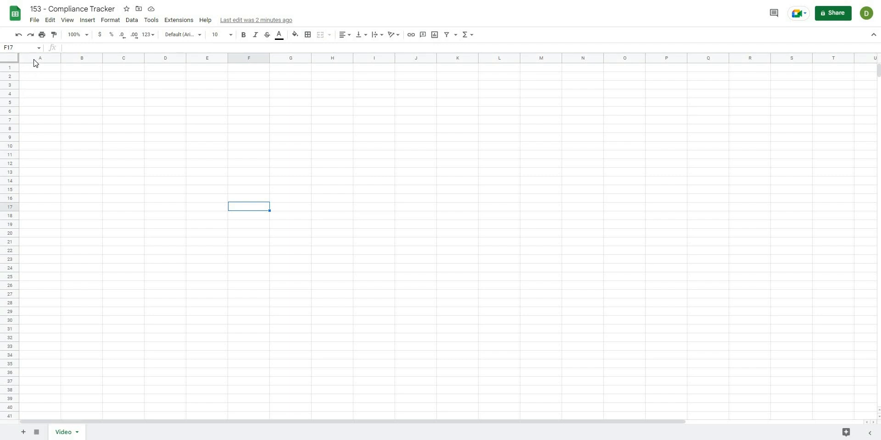
drag(55, 58, 202, 60)
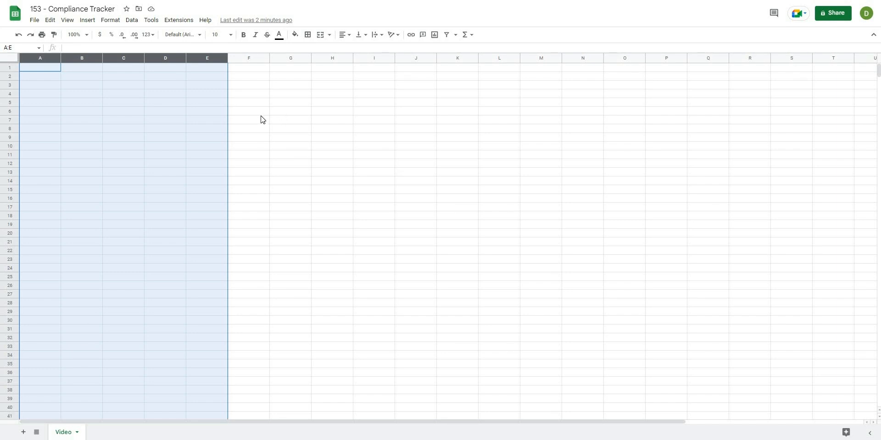
click(256, 57)
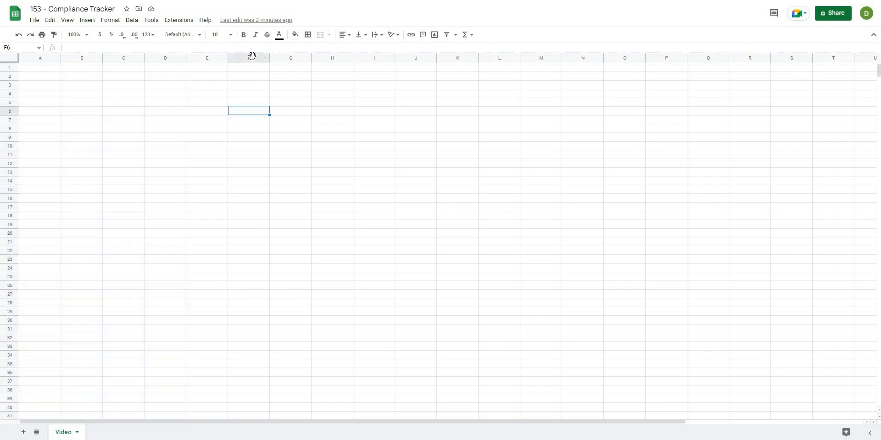
drag(413, 62, 787, 52)
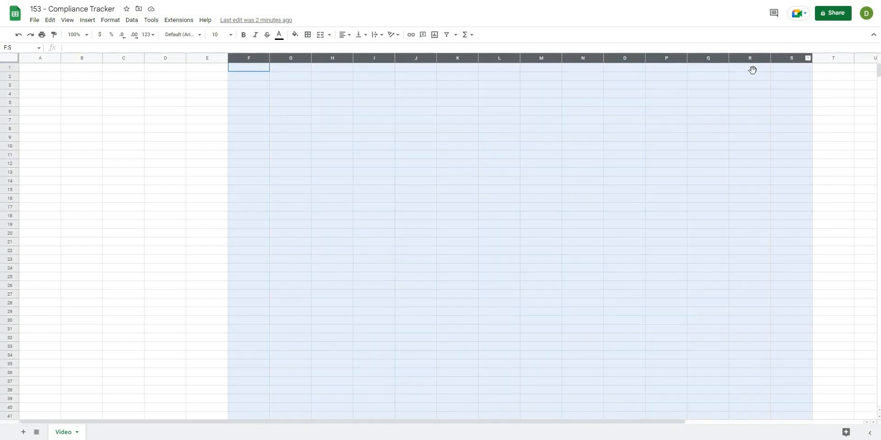
click(468, 179)
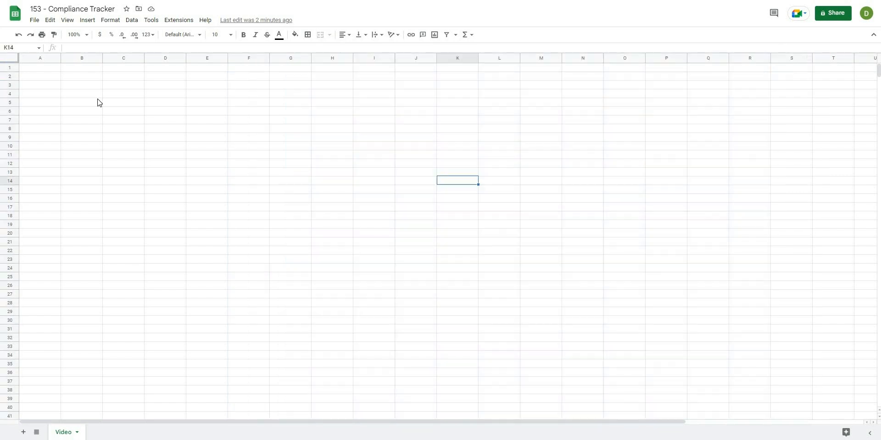
Step: Resize column A to a width of 10 pixels
click(29, 56)
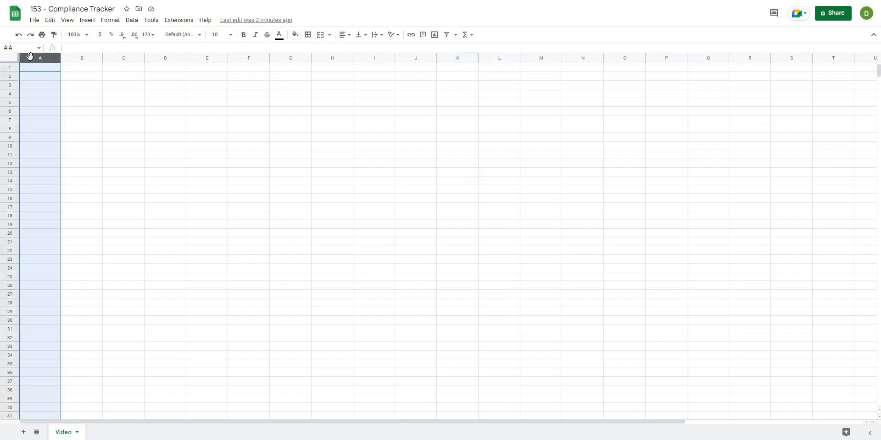
right_click(30, 57)
click(83, 192)
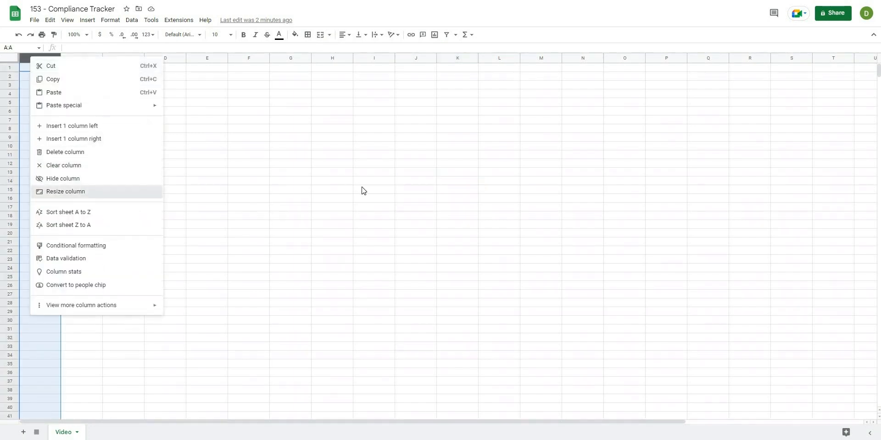
text(10)
key(Return)
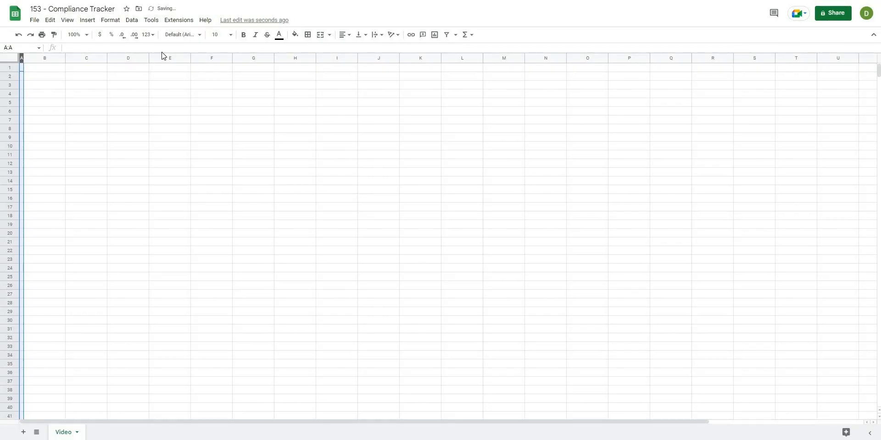
Step: Resize column E to a width of 10 pixels
click(151, 19)
click(165, 59)
click(166, 59)
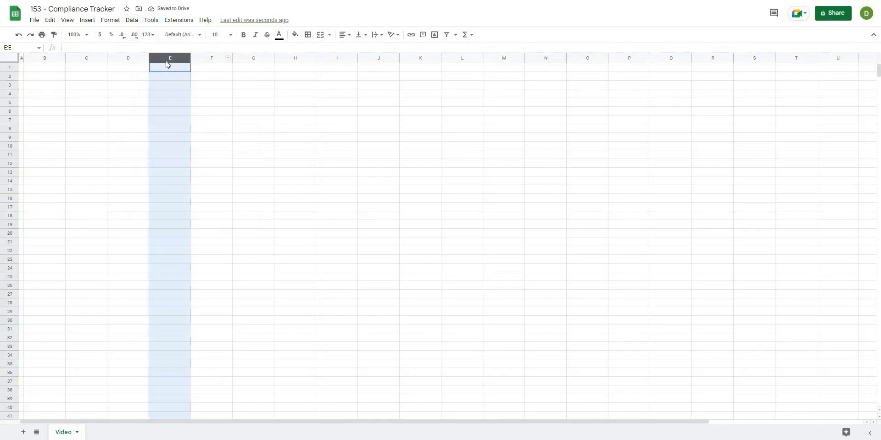
right_click(166, 60)
click(202, 195)
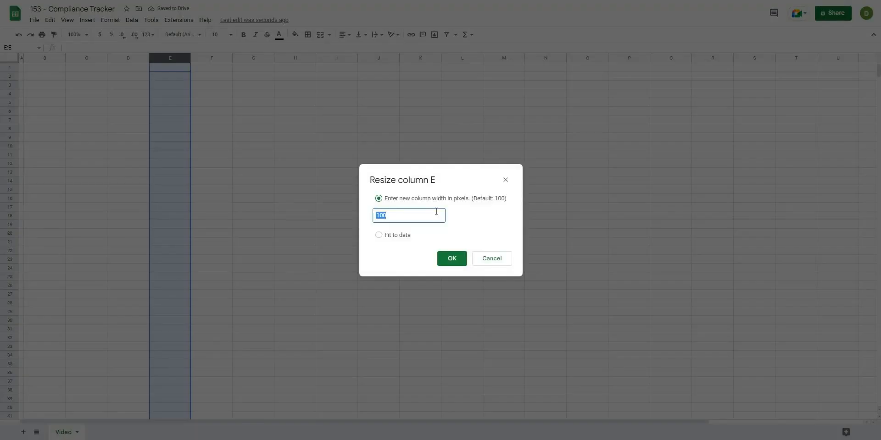
text(10)
key(Return)
click(424, 207)
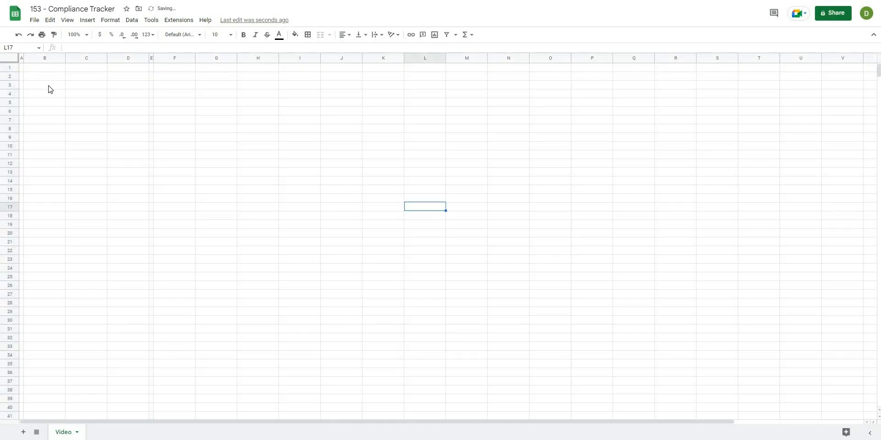
click(44, 85)
click(275, 78)
click(408, 124)
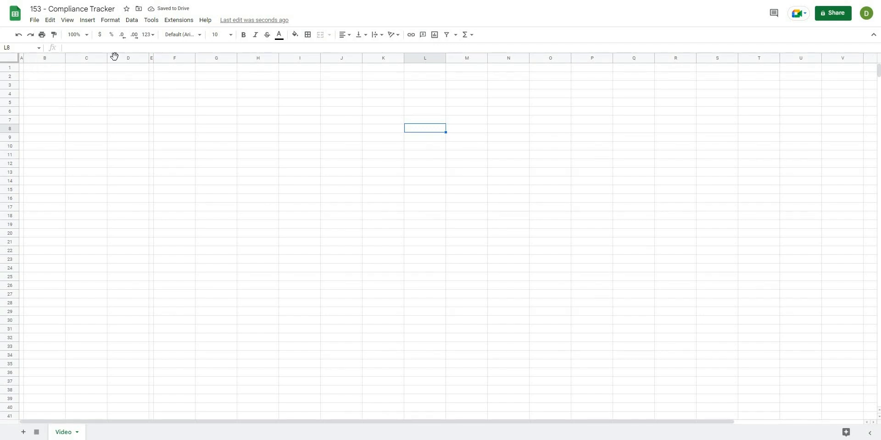
click(148, 69)
click(191, 84)
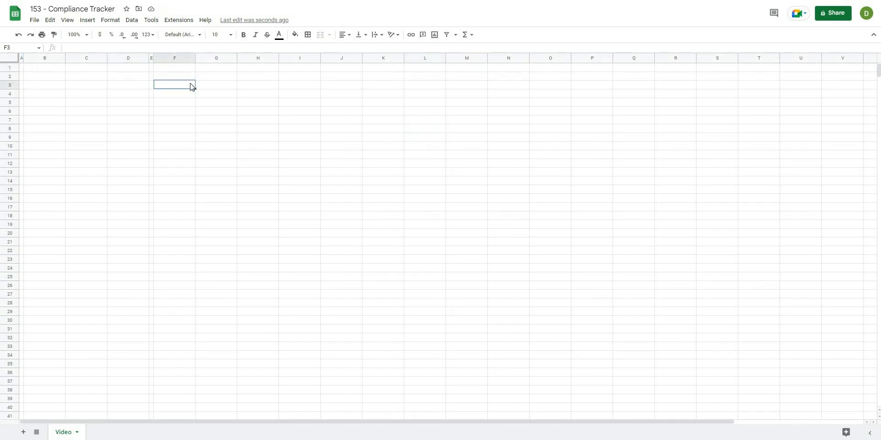
Step: Reduce the height of row 1 so it forms a narrow spacer above the dashboard
right_click(11, 69)
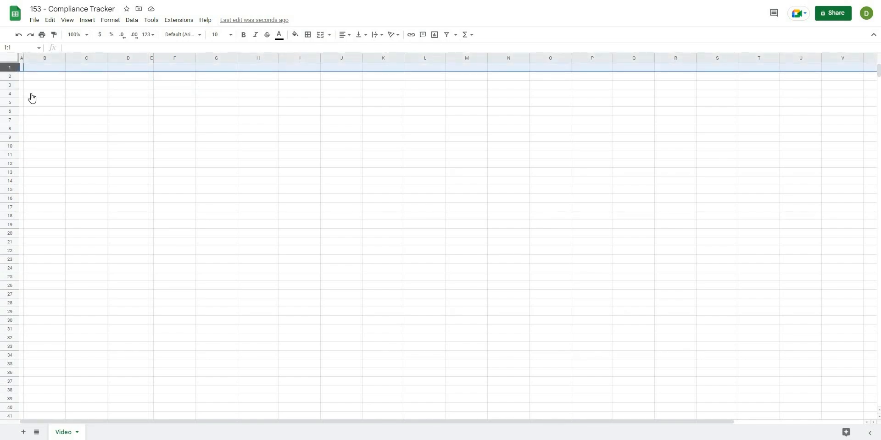
click(67, 204)
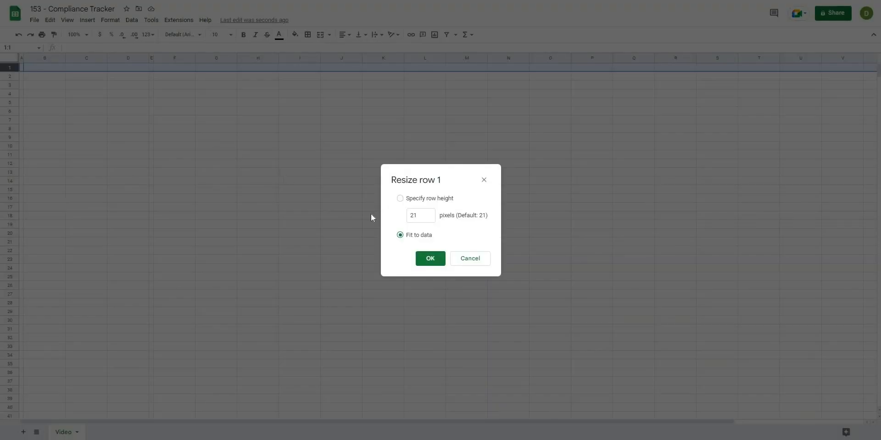
click(419, 212)
click(418, 213)
key(Return)
click(426, 195)
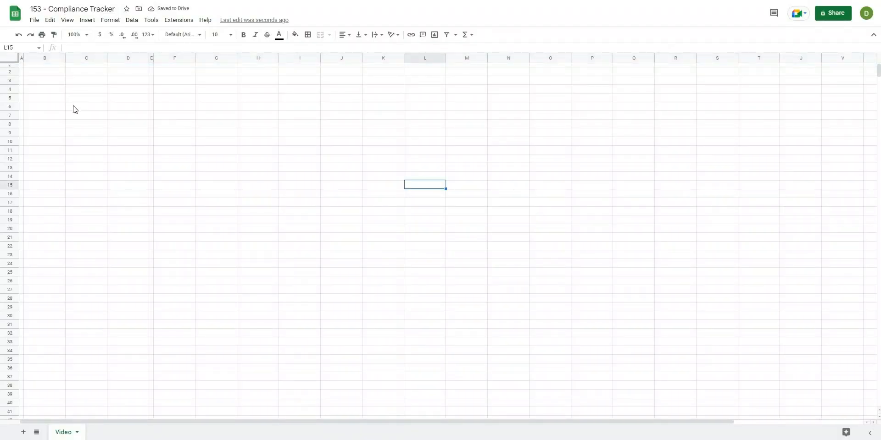
Step: Merge cells B2:D3 and enter the heading DASHBOARD FILTERS in them
click(34, 75)
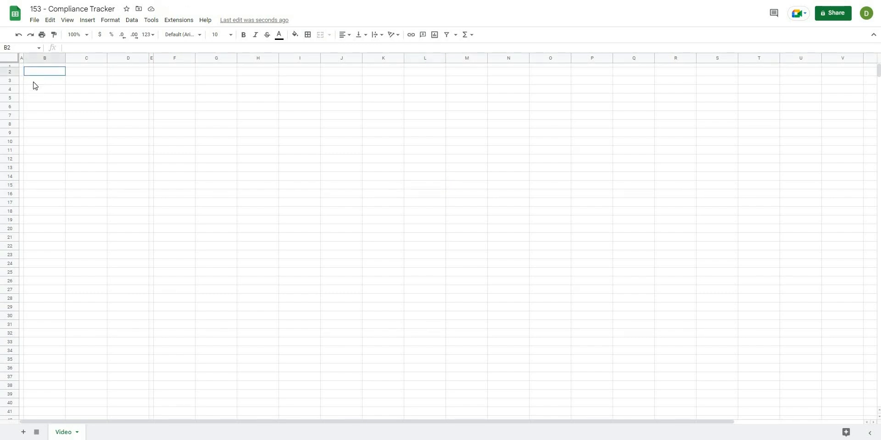
shift+click(125, 85)
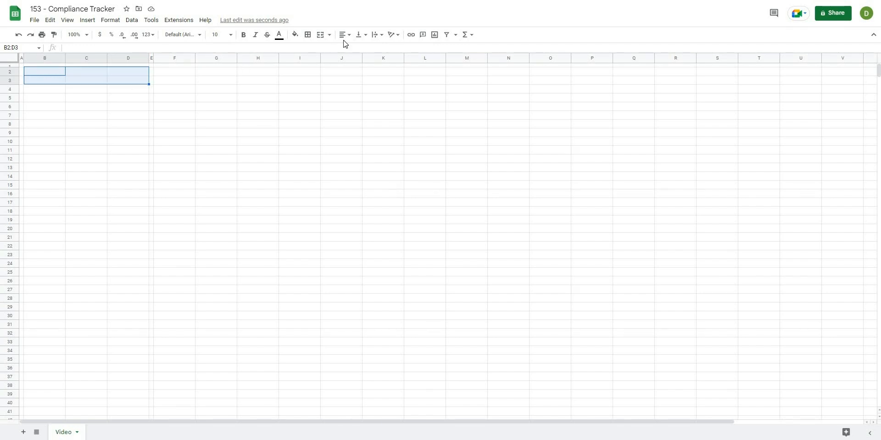
click(320, 36)
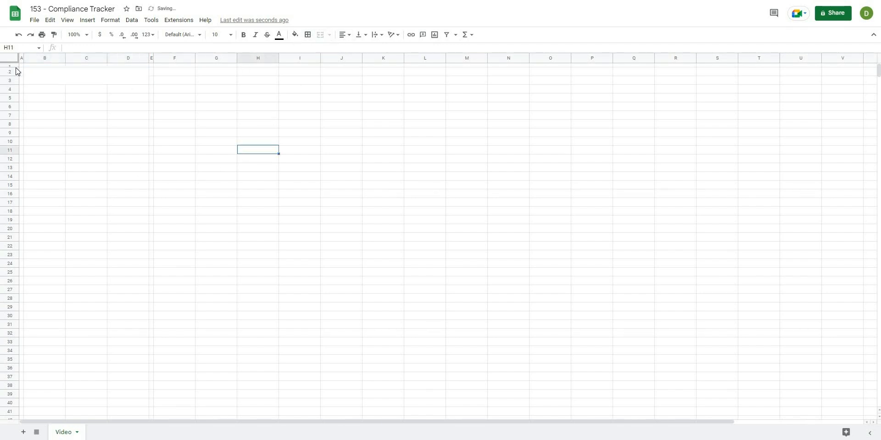
text(DA)
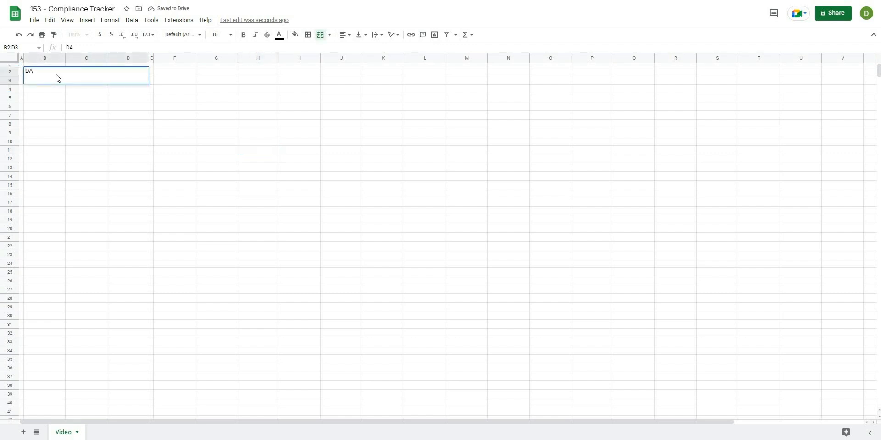
text(SHBOARD FILTERS)
key(Return)
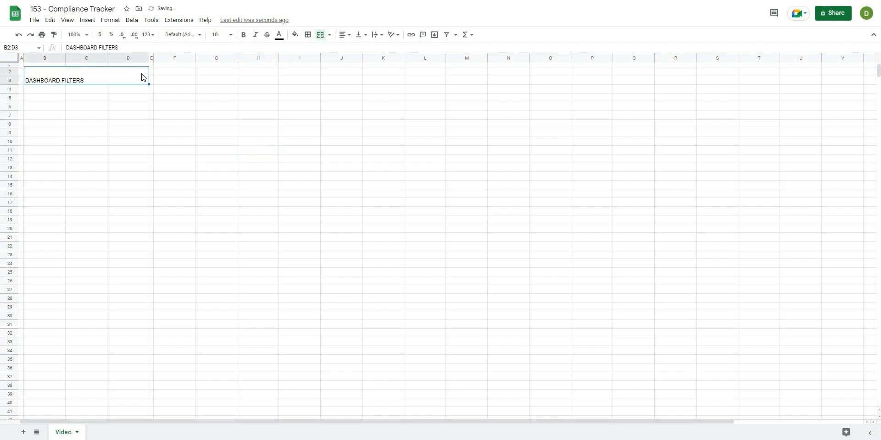
Step: Center the DASHBOARD FILTERS heading horizontally and align it to the vertical middle of its merged cell
click(352, 36)
click(352, 49)
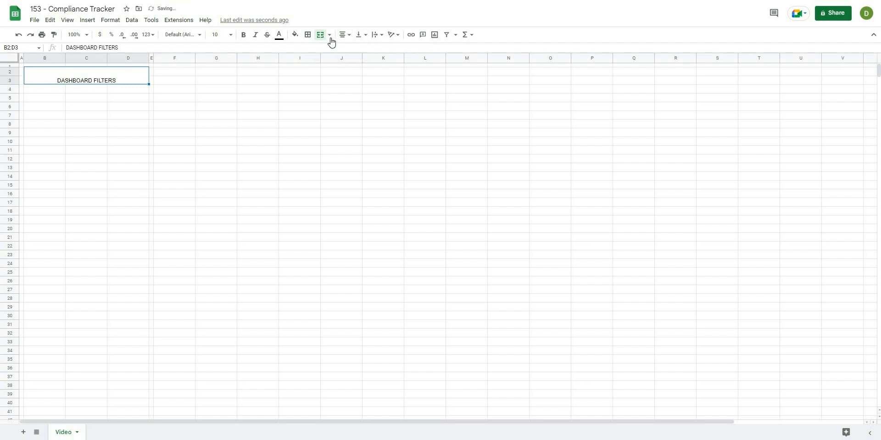
click(366, 37)
click(371, 49)
click(331, 135)
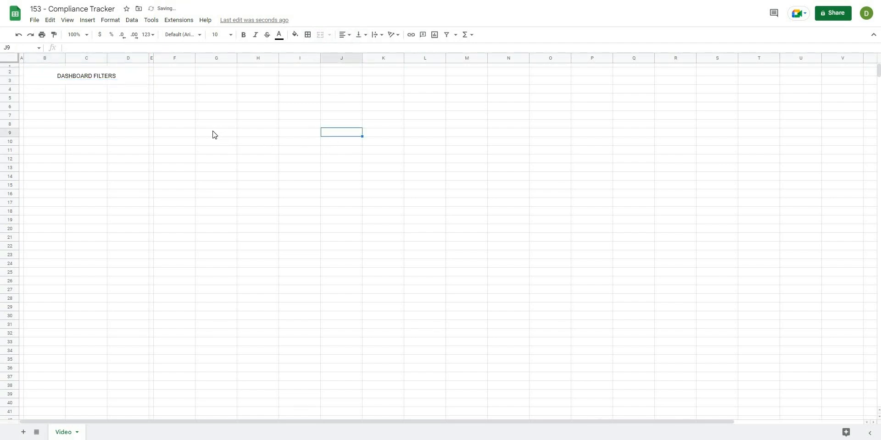
Step: Merge cells B6:D7 and enter the heading PLAYER CARDS in them
click(42, 91)
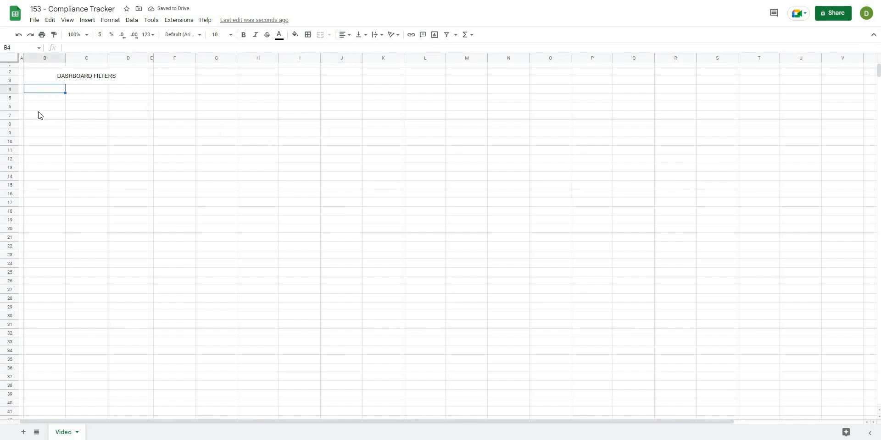
drag(36, 106, 143, 118)
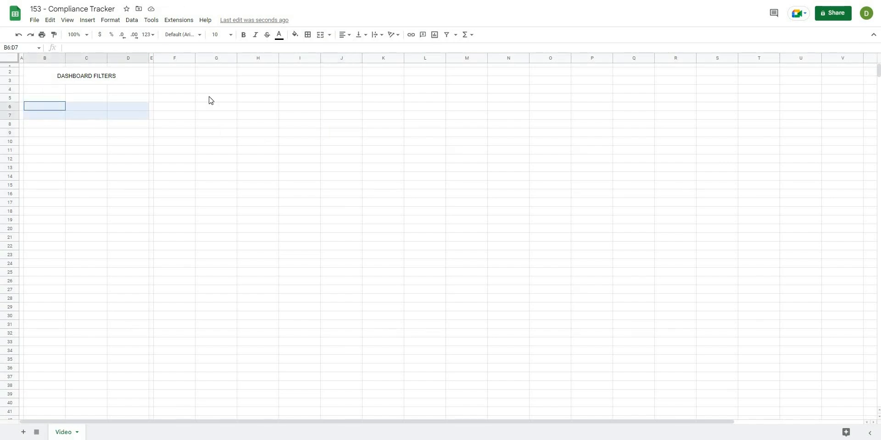
click(319, 36)
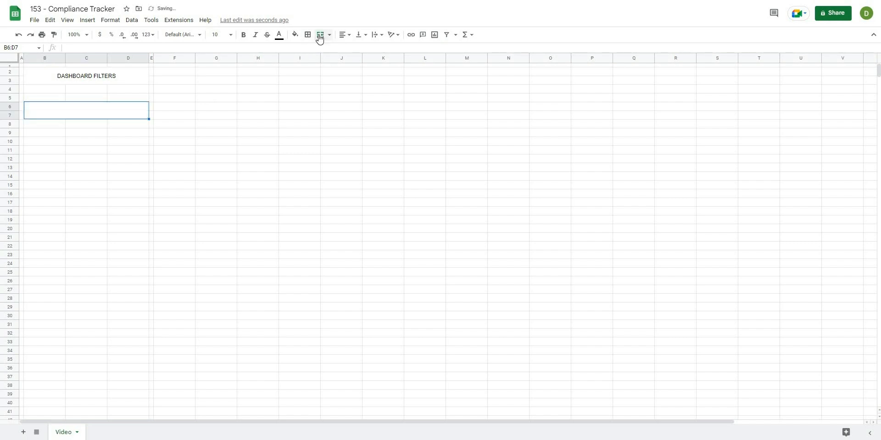
text(PLAYER C)
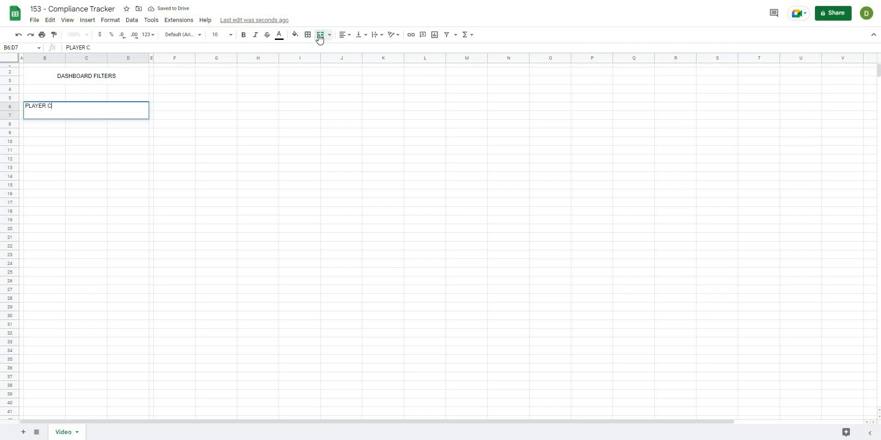
text(ARDS)
key(Return)
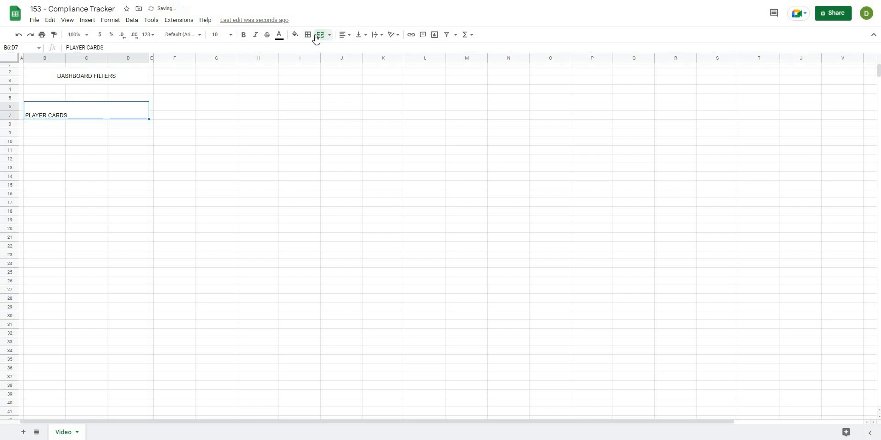
click(428, 170)
Step: Merge cells B12:D13 and enter the heading DATA TRACKER in them
drag(34, 161, 132, 168)
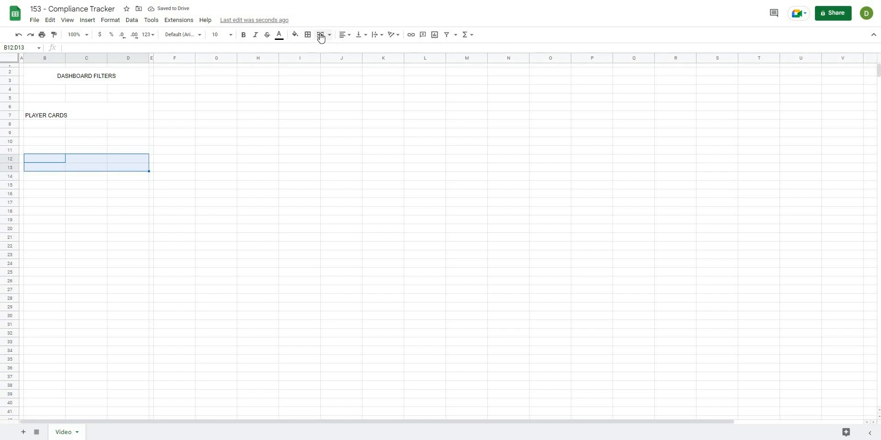
click(321, 36)
text(DA)
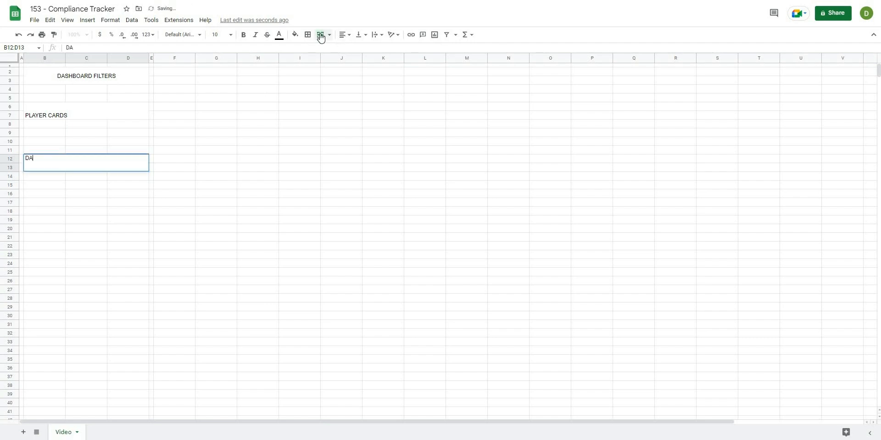
text(TA TRACKER)
click(354, 196)
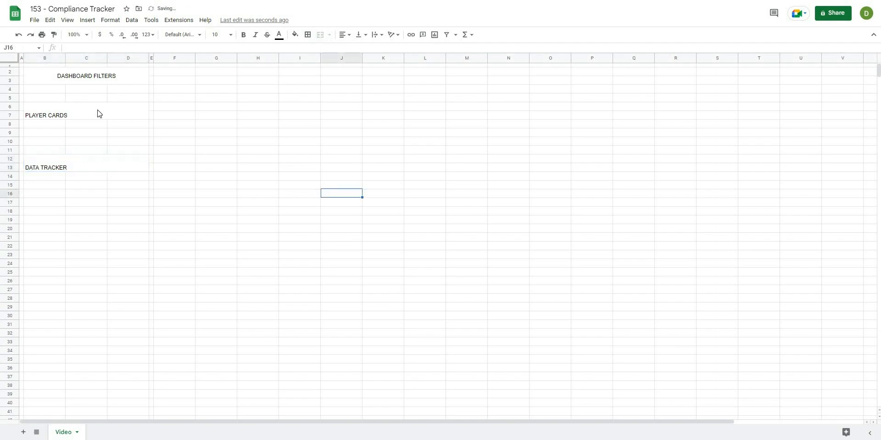
Step: Set the DASHBOARD FILTERS, PLAYER CARDS and DATA TRACKER headings in the Impact font with white text
click(98, 76)
ctrl+click(96, 110)
ctrl+click(97, 163)
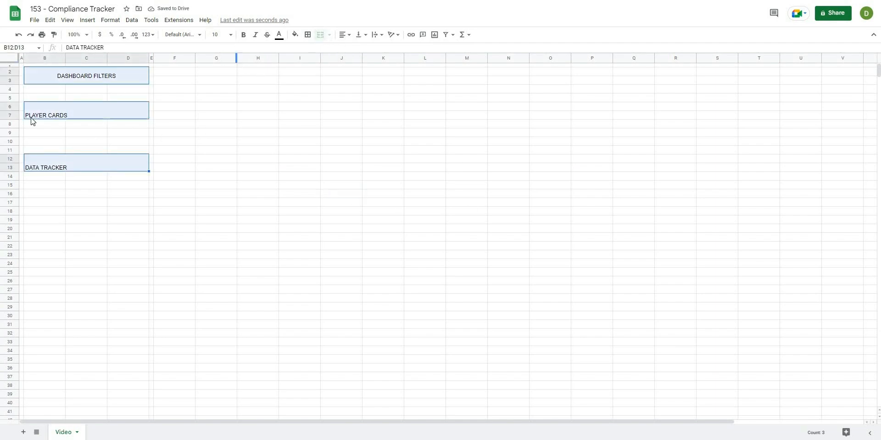
click(200, 36)
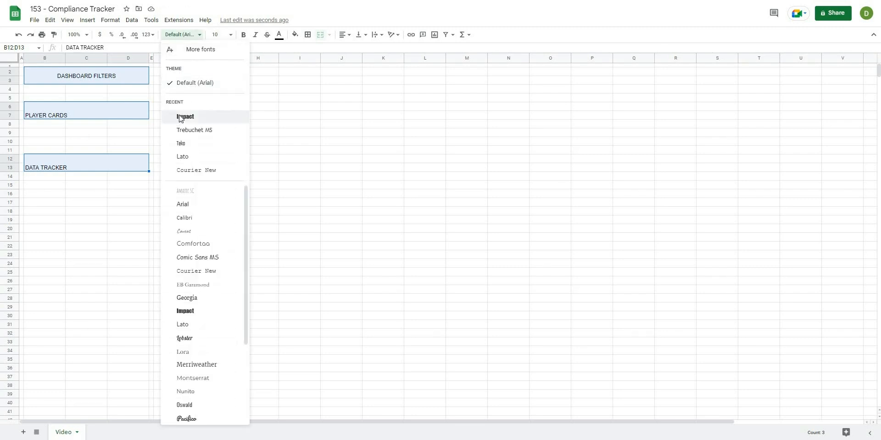
click(180, 117)
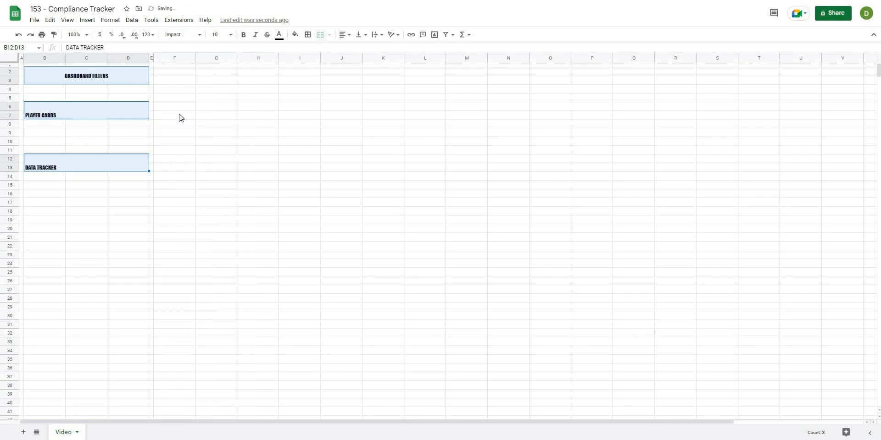
click(279, 35)
click(360, 102)
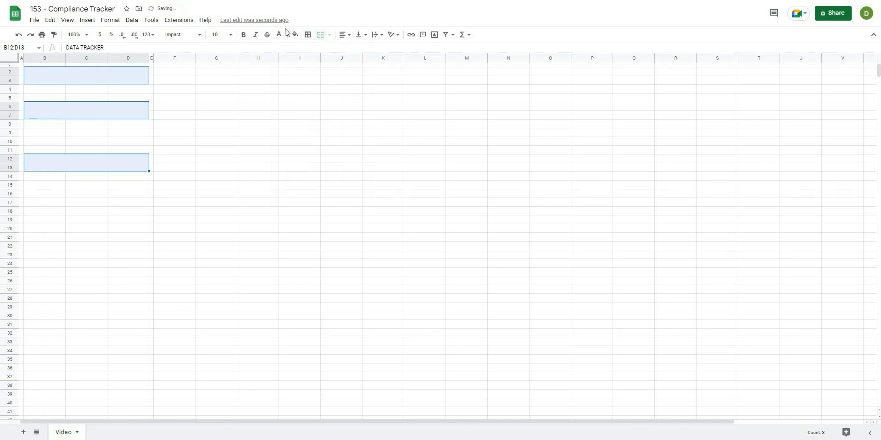
Step: Give the three heading cells a red fill and a thick black outer border
click(295, 35)
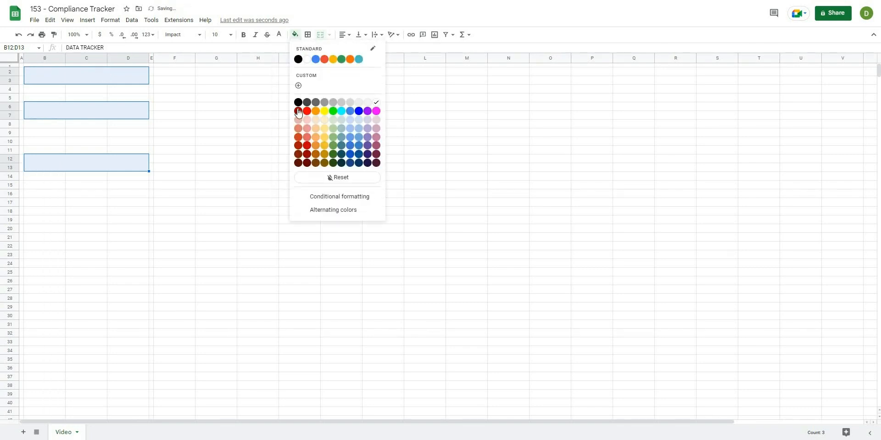
click(307, 147)
click(307, 34)
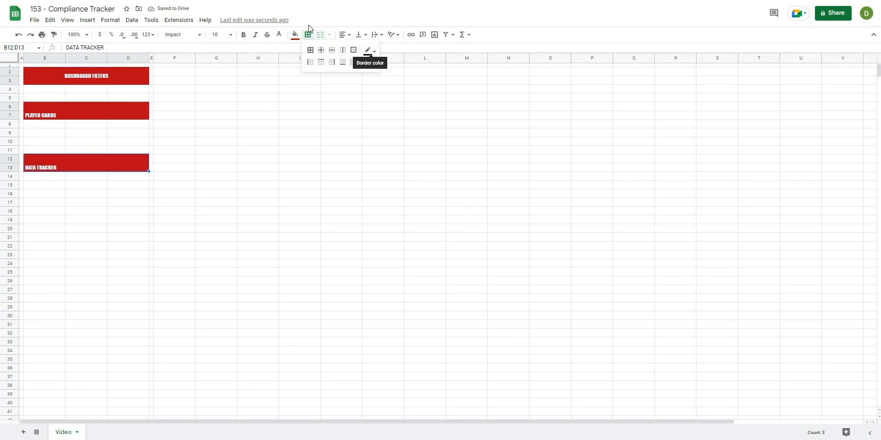
click(370, 62)
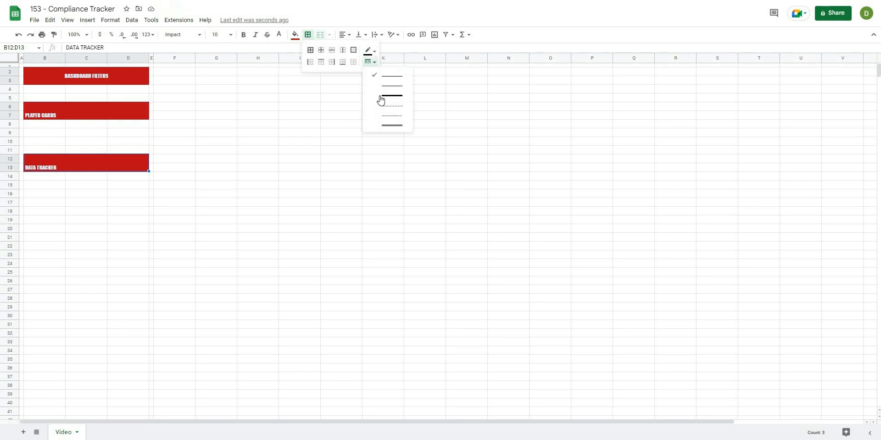
click(380, 94)
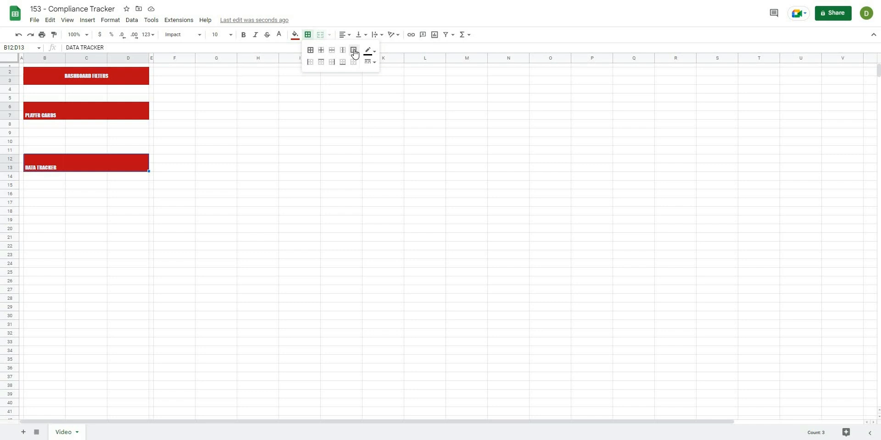
click(354, 54)
click(343, 144)
Step: Center all three filter headings horizontally and align them to the vertical middle of their cells, without bold
click(128, 78)
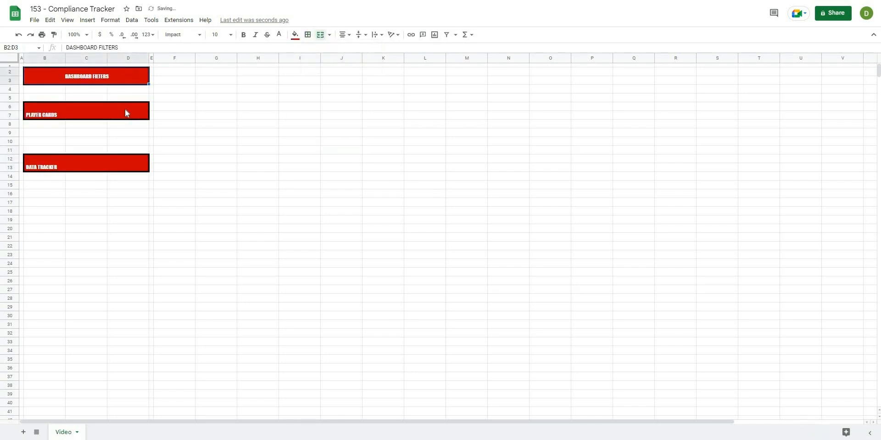
ctrl+click(126, 113)
ctrl+click(104, 164)
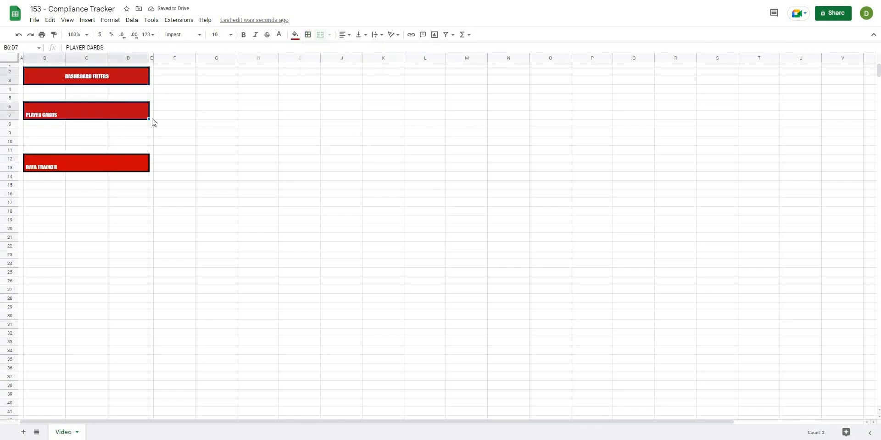
click(244, 36)
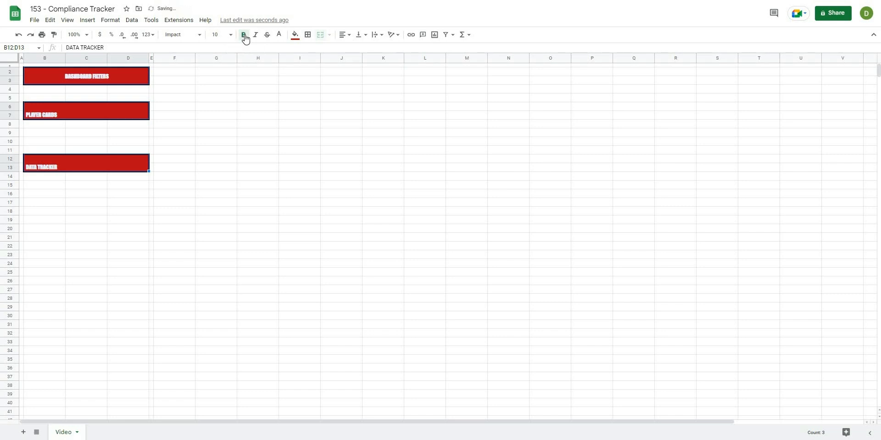
click(345, 34)
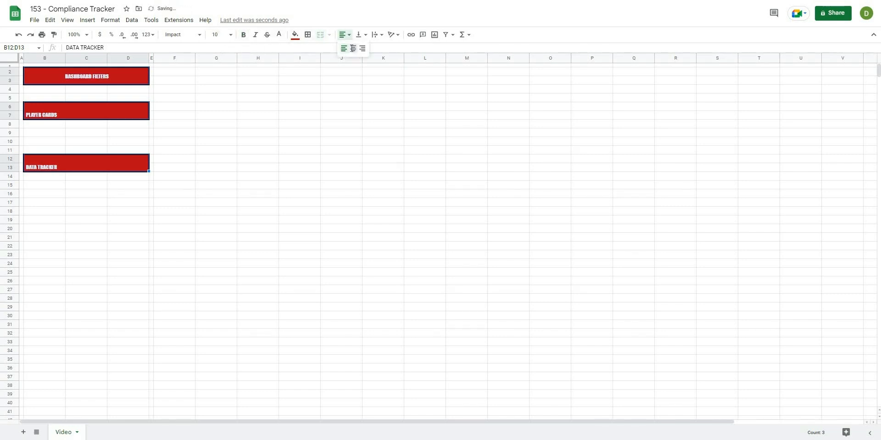
click(351, 48)
click(359, 35)
click(370, 48)
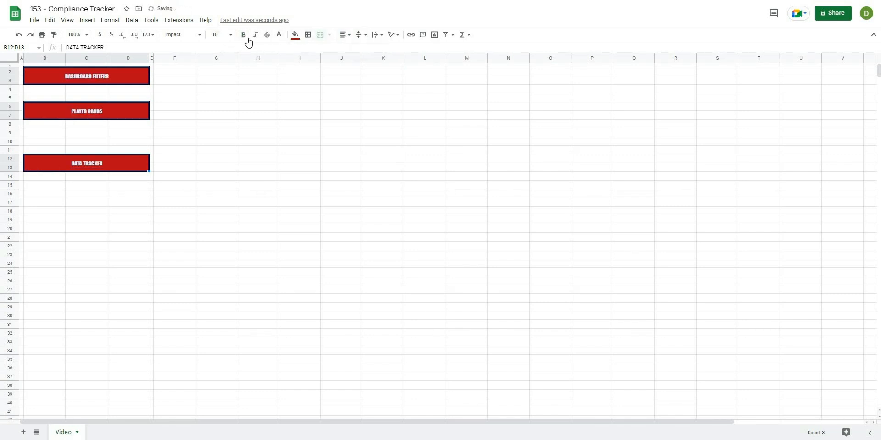
Step: Set the font size of the three headings to 18
click(230, 35)
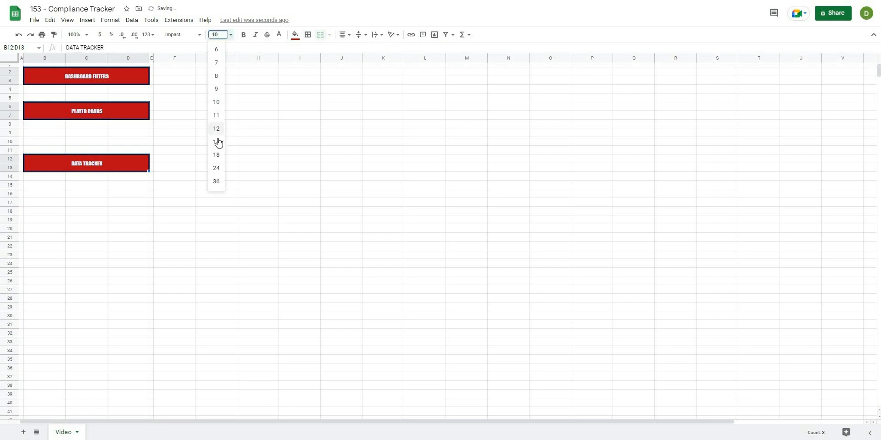
click(217, 141)
click(230, 36)
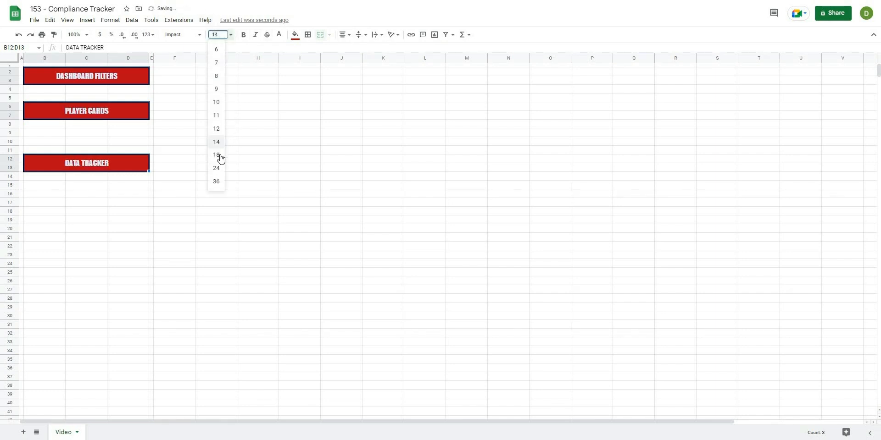
click(220, 156)
click(352, 144)
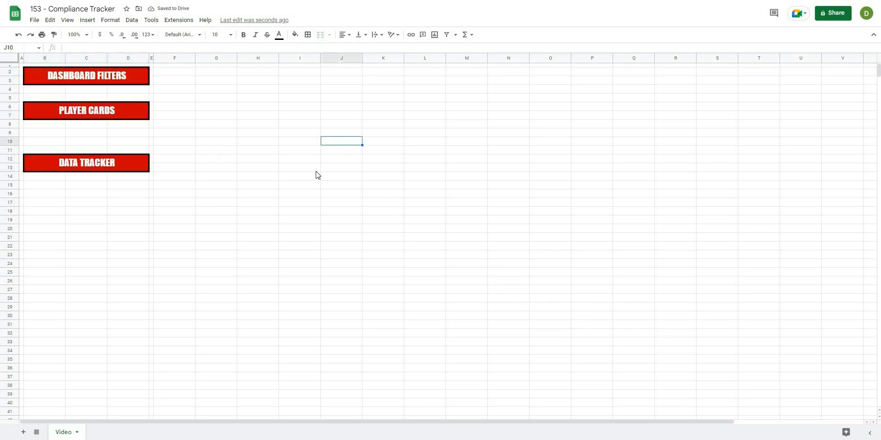
Step: Change the fill of the DASHBOARD FILTERS, PLAYER CARDS and DATA TRACKER cells to a lighter red
click(232, 149)
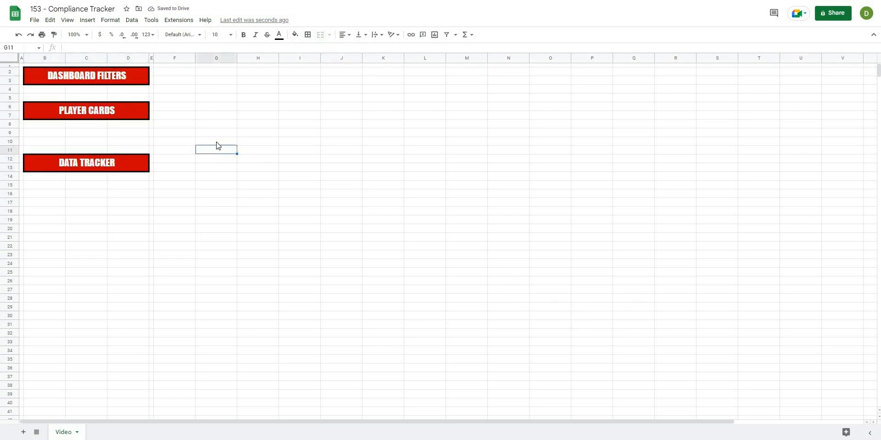
click(134, 81)
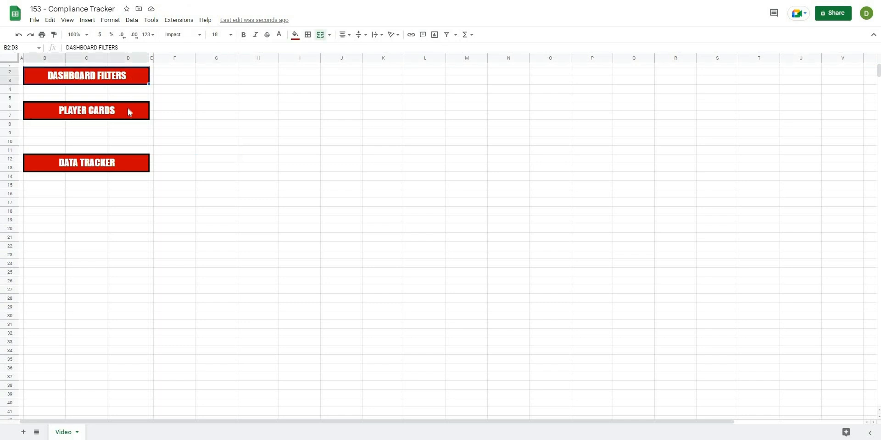
ctrl+click(128, 111)
ctrl+click(124, 170)
click(294, 35)
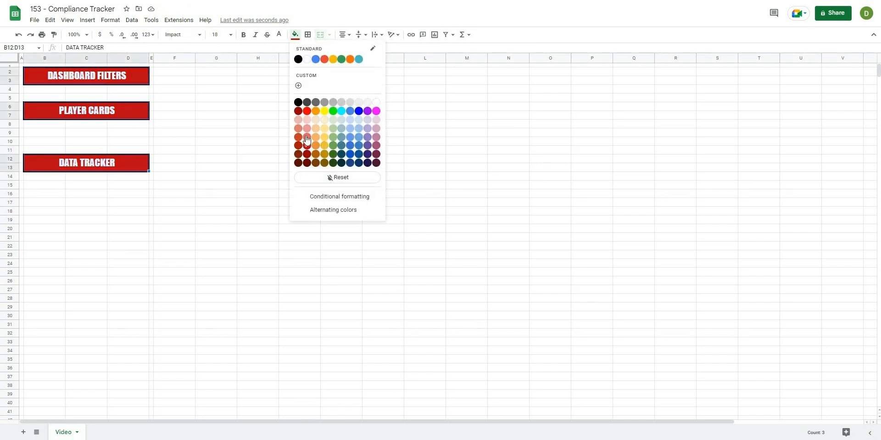
click(306, 128)
click(342, 202)
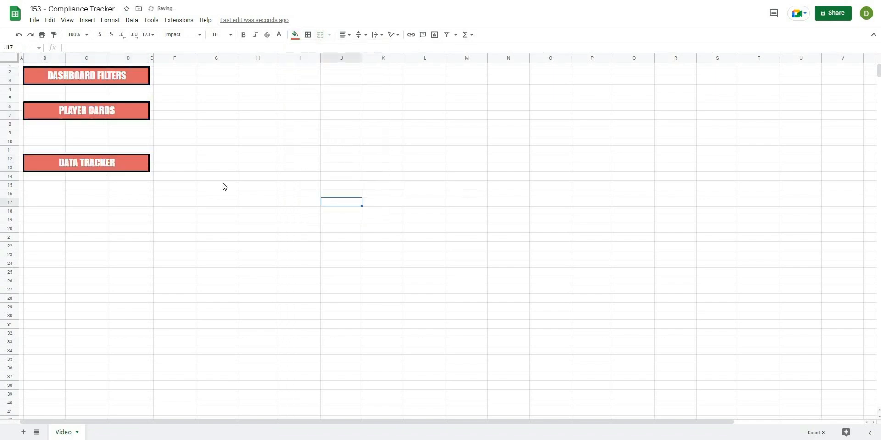
drag(379, 212, 379, 220)
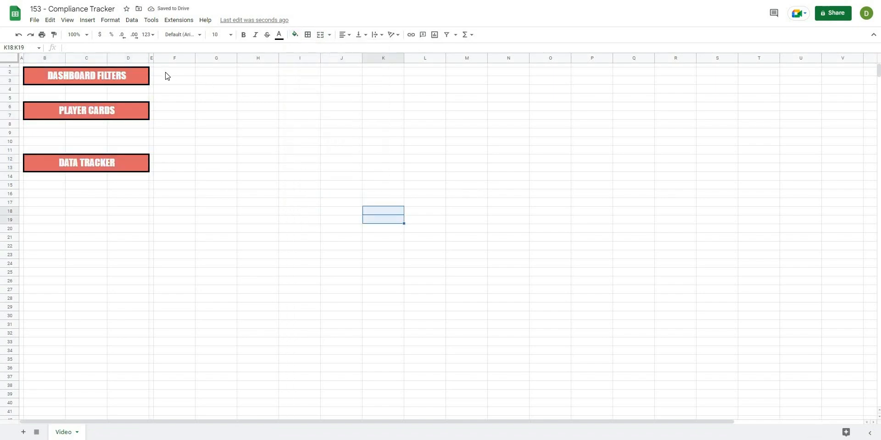
click(167, 73)
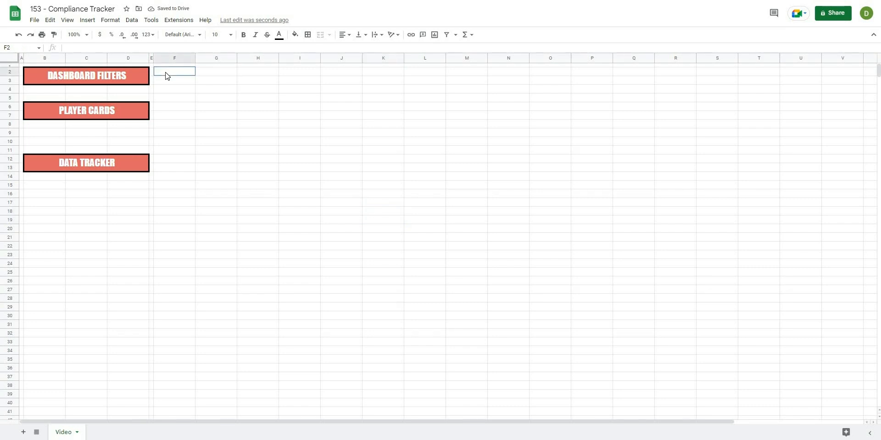
drag(166, 75, 169, 90)
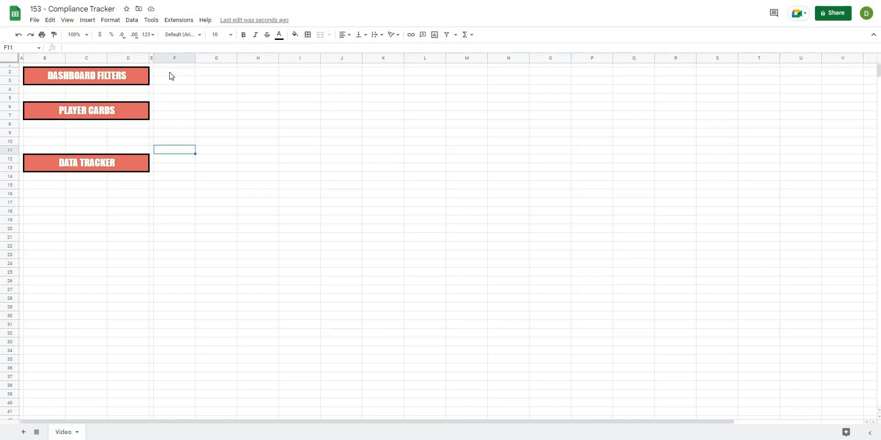
Step: Merge cells F2:S4 and enter the title COMPLIANCE & MONITORING DASHBOARD in them
click(170, 72)
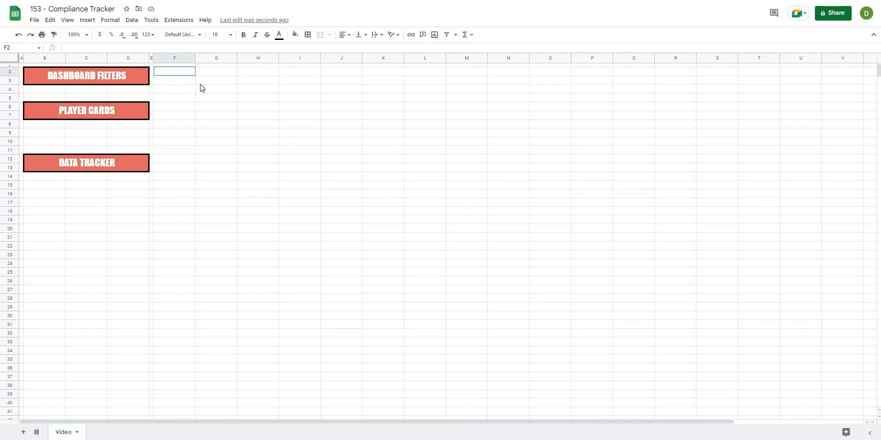
drag(200, 88, 717, 92)
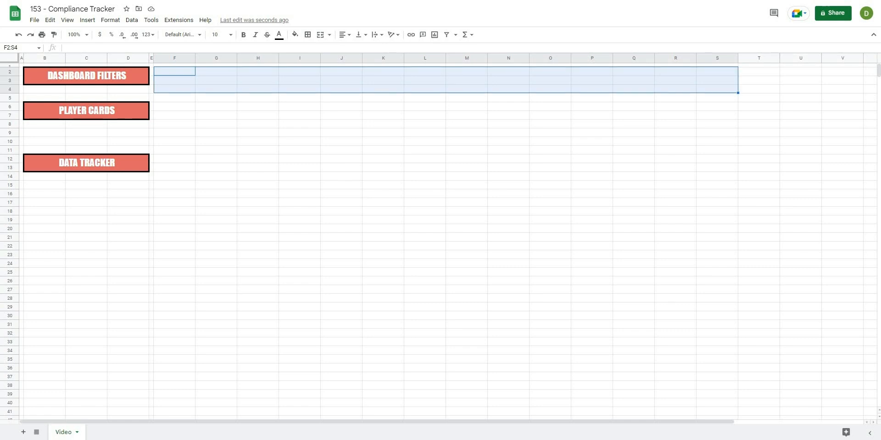
click(320, 35)
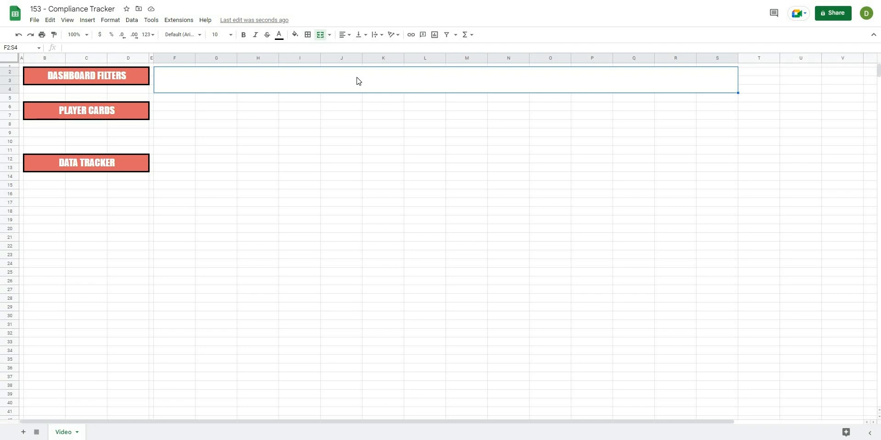
text(C)
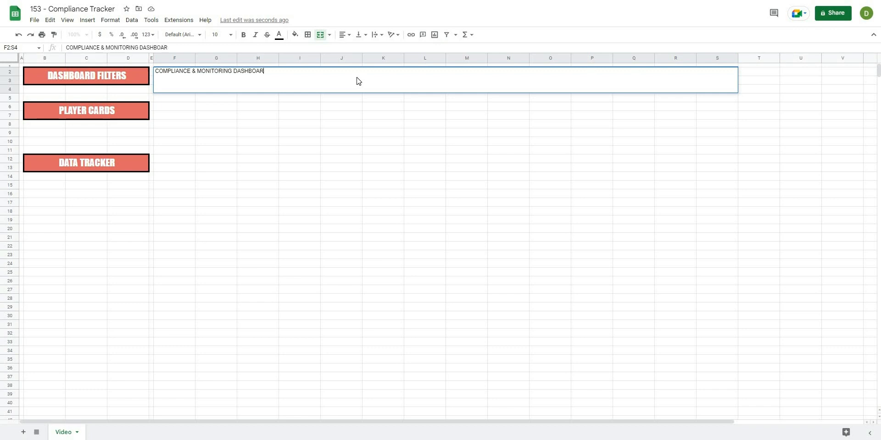
text(D)
key(Return)
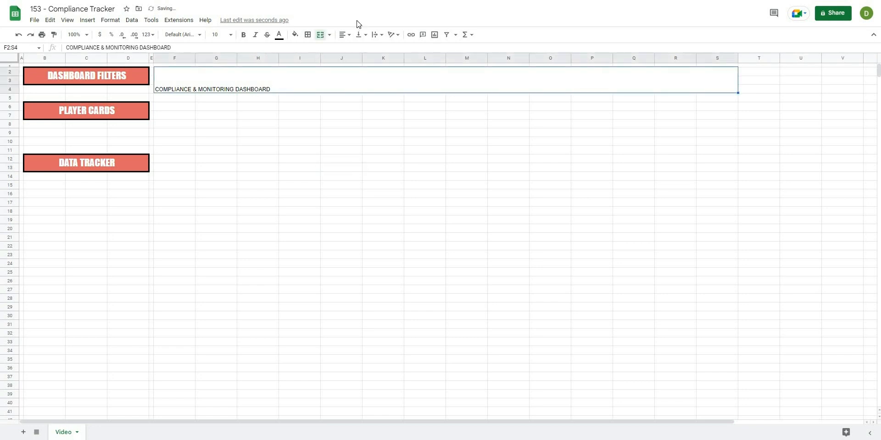
Step: Format the COMPLIANCE & MONITORING DASHBOARD title with a red fill, the Impact font and white text
click(296, 35)
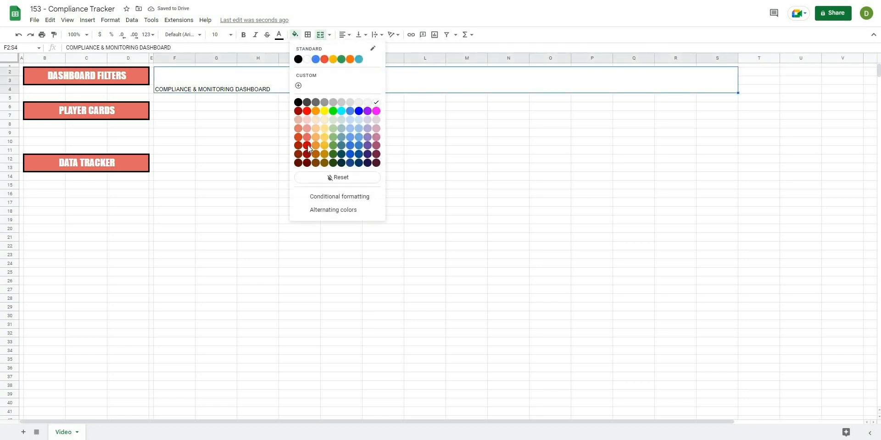
click(307, 146)
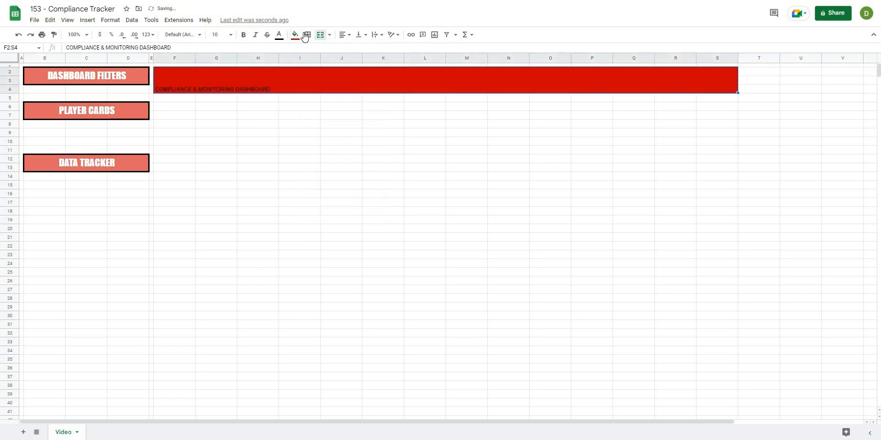
click(195, 35)
click(195, 117)
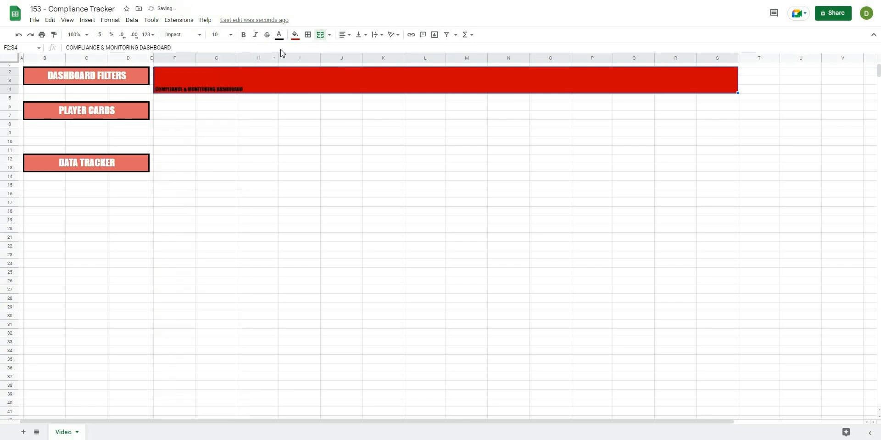
click(279, 34)
click(290, 59)
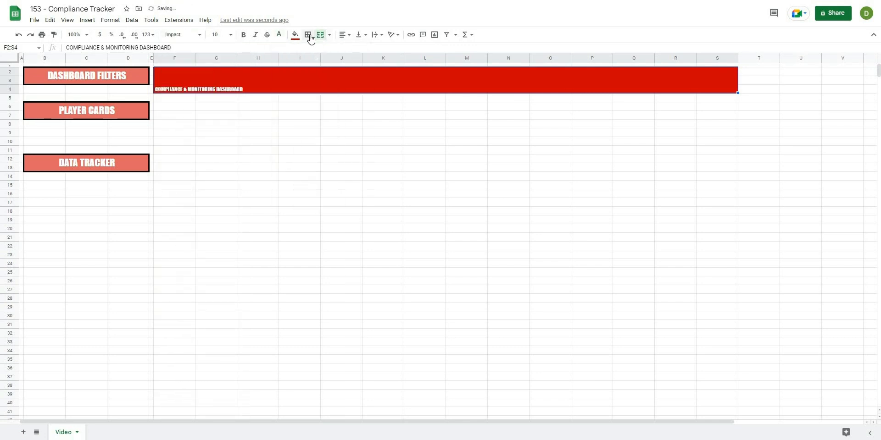
Step: Give the COMPLIANCE & MONITORING DASHBOARD title an outer border, font size 36 and centred alignment
click(308, 35)
click(354, 50)
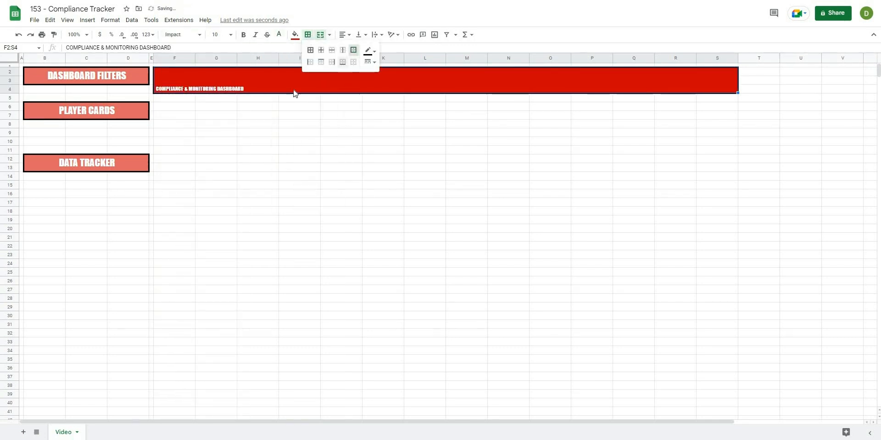
click(218, 35)
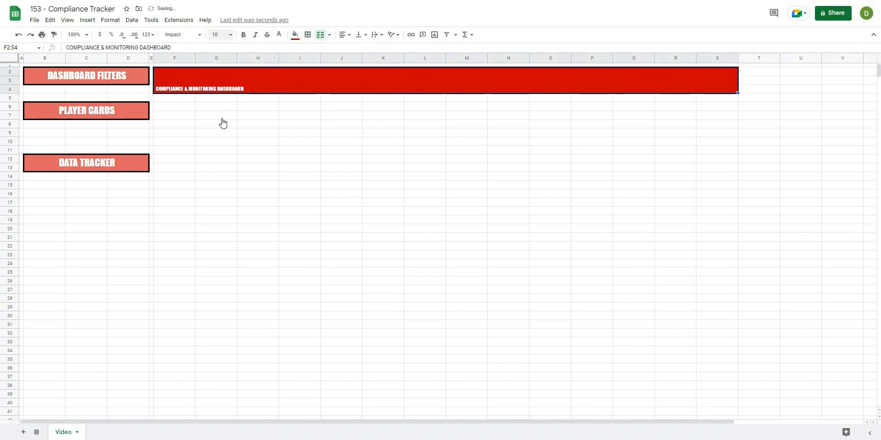
click(217, 181)
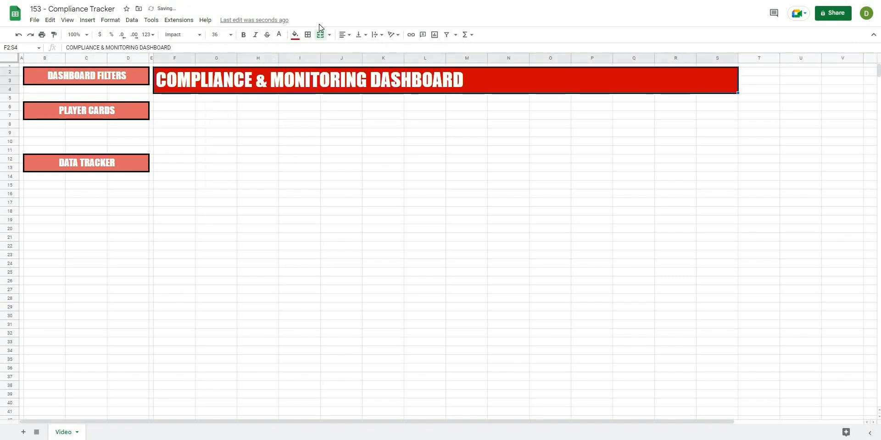
click(345, 35)
click(352, 50)
click(432, 150)
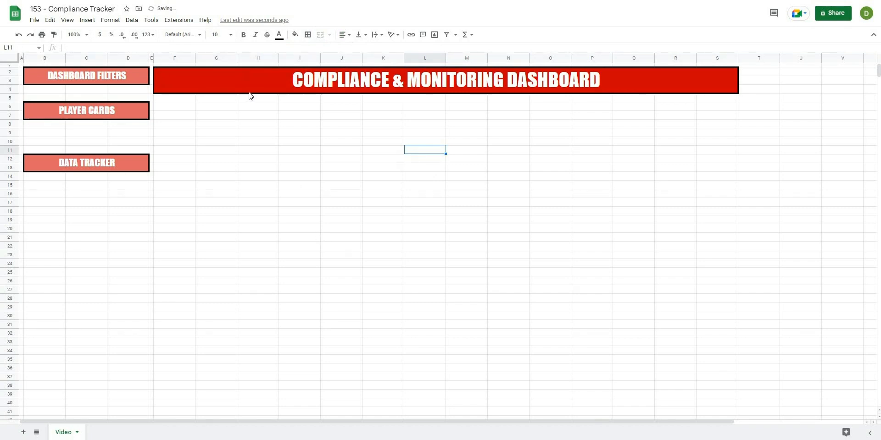
click(341, 237)
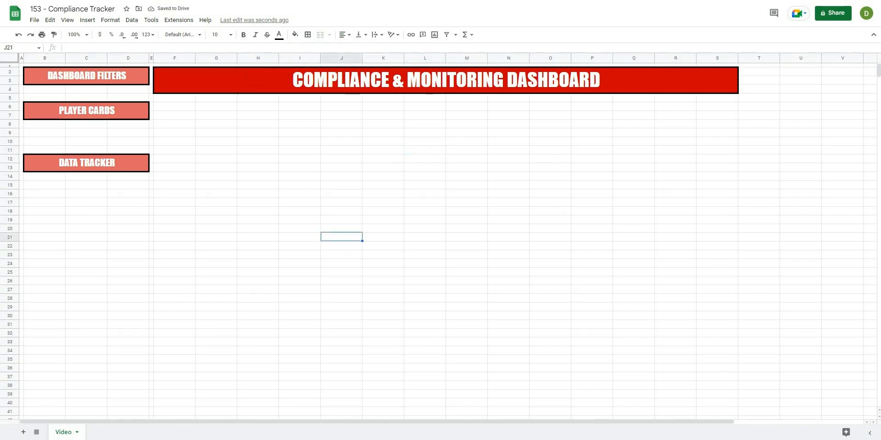
Step: Set the width of column T to 10 pixels
drag(619, 422, 740, 418)
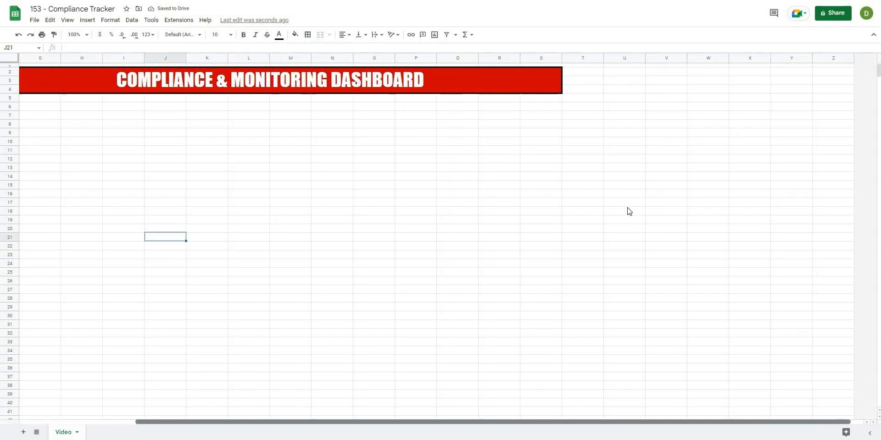
click(592, 150)
click(582, 57)
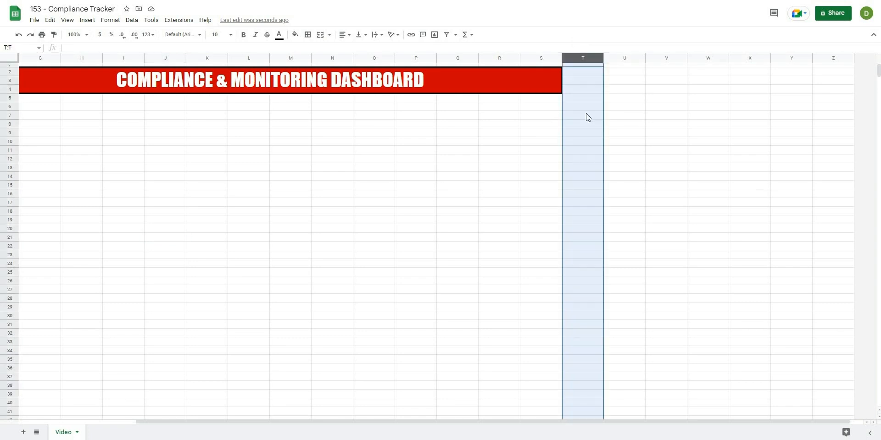
click(586, 115)
click(582, 56)
right_click(584, 58)
click(625, 193)
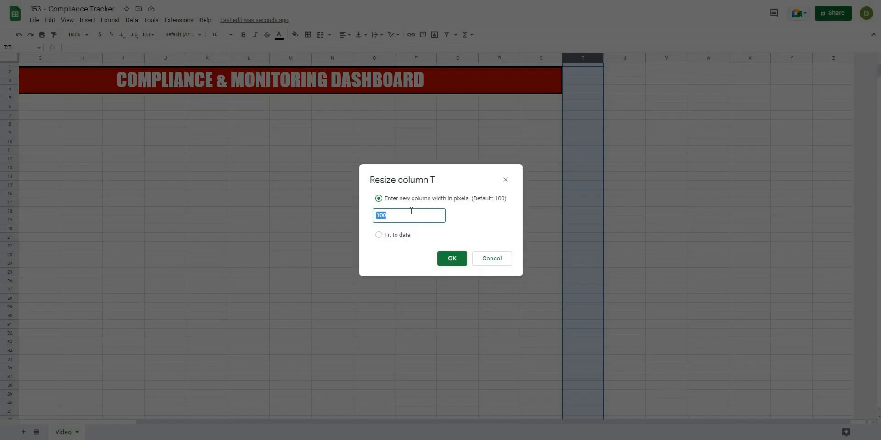
text(10)
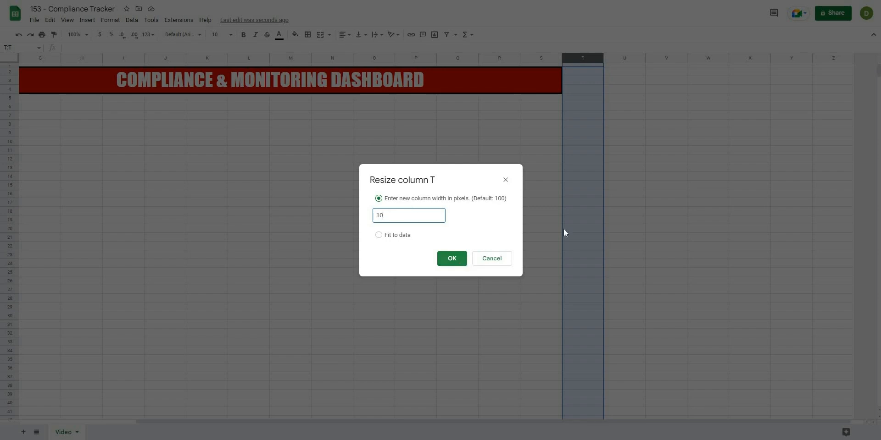
key(Return)
Step: Delete the unused columns U through Z beyond the dashboard area
click(633, 58)
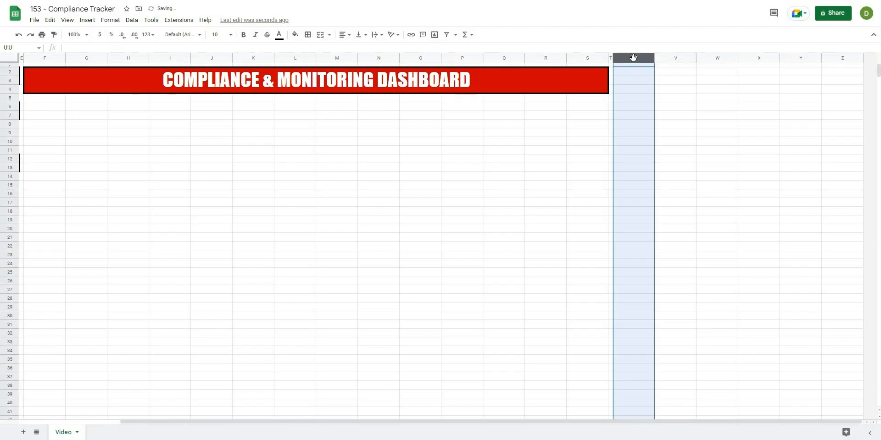
click(691, 124)
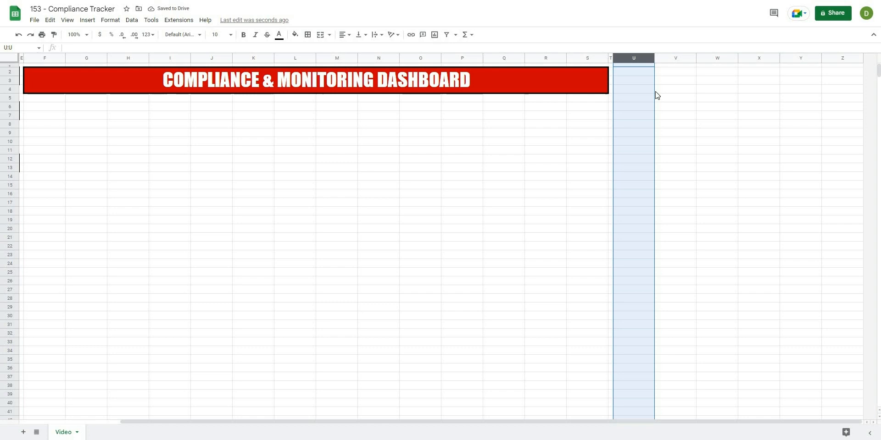
click(632, 58)
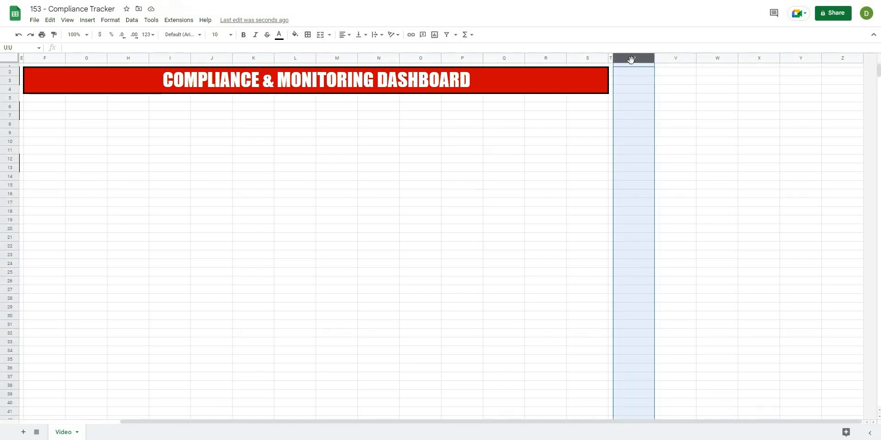
key(ctrl+Right)
key(Left)
key(Left)
key(Left)
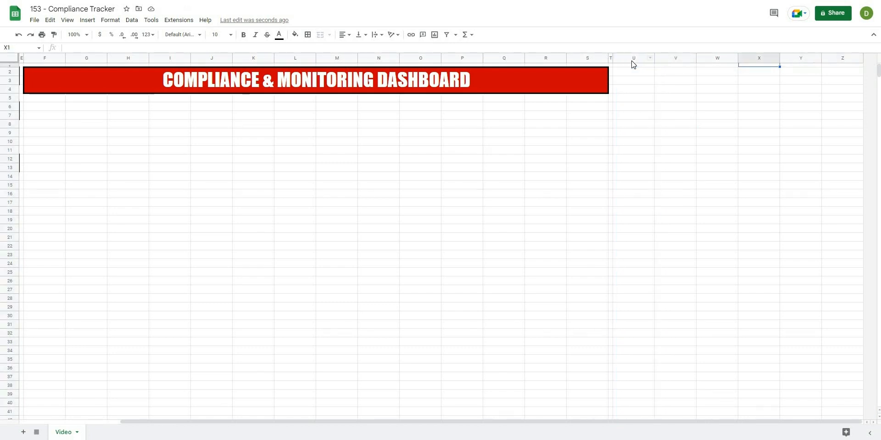
click(631, 58)
key(ctrl+shift+Right)
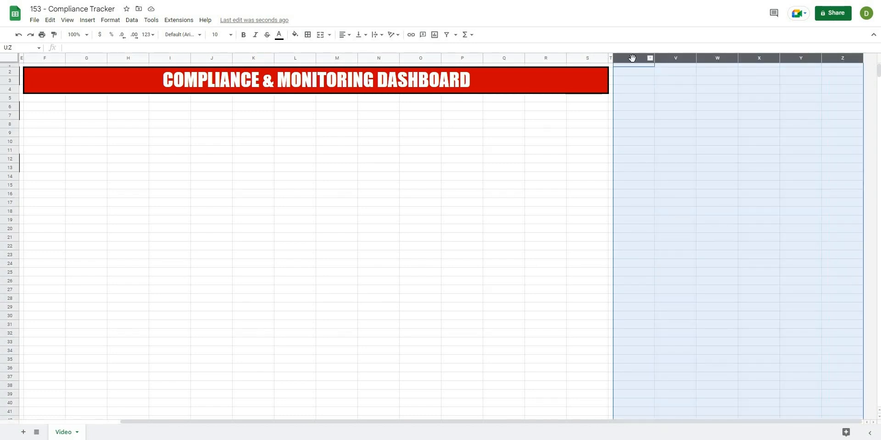
right_click(633, 58)
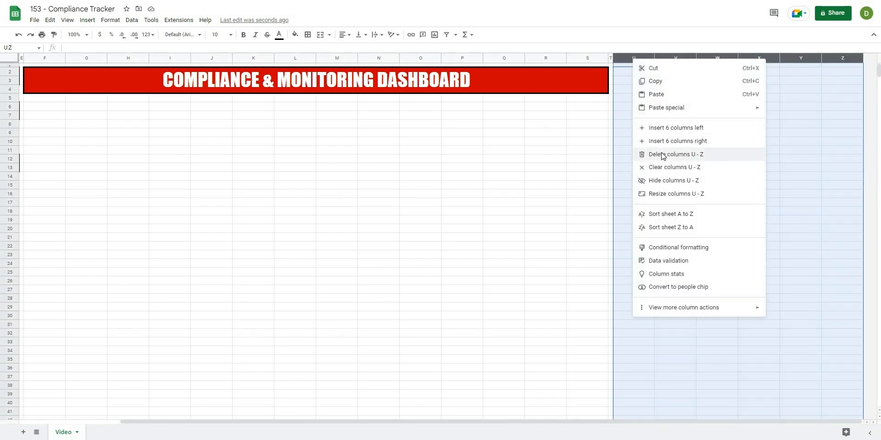
key(Return)
click(340, 236)
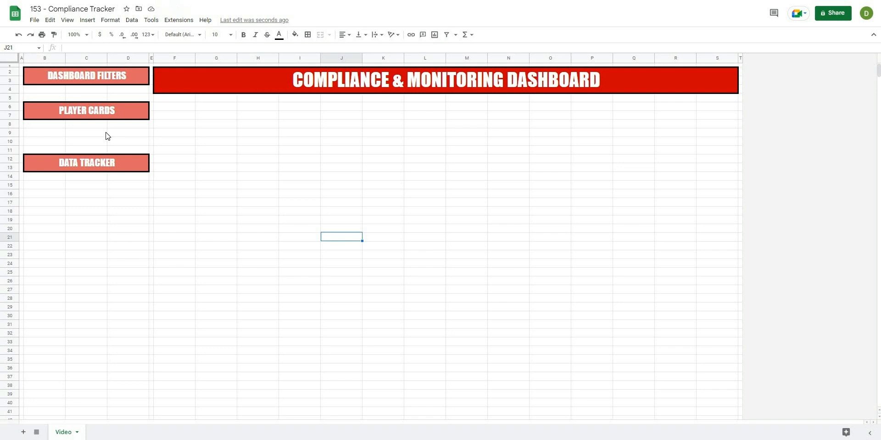
Step: Set the width of columns F through S to 100 pixels
click(256, 176)
drag(178, 108, 270, 119)
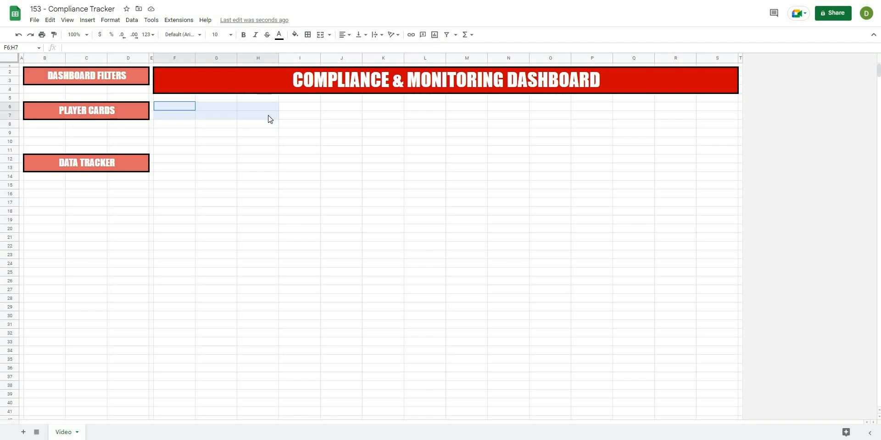
click(176, 58)
shift+click(717, 57)
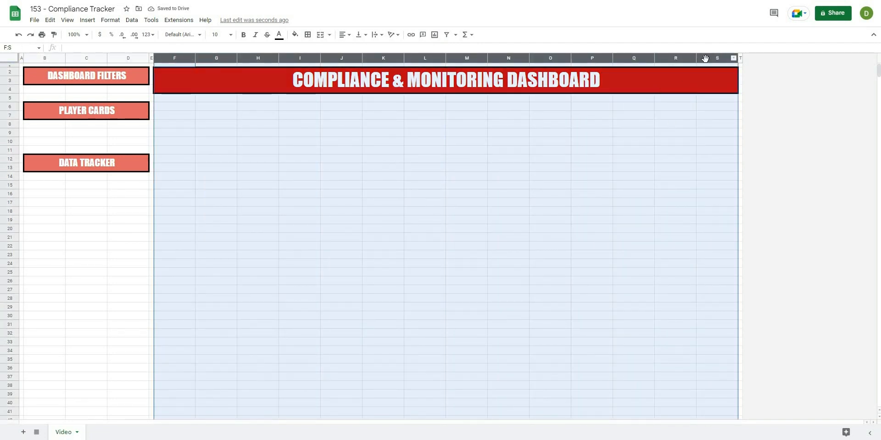
right_click(705, 59)
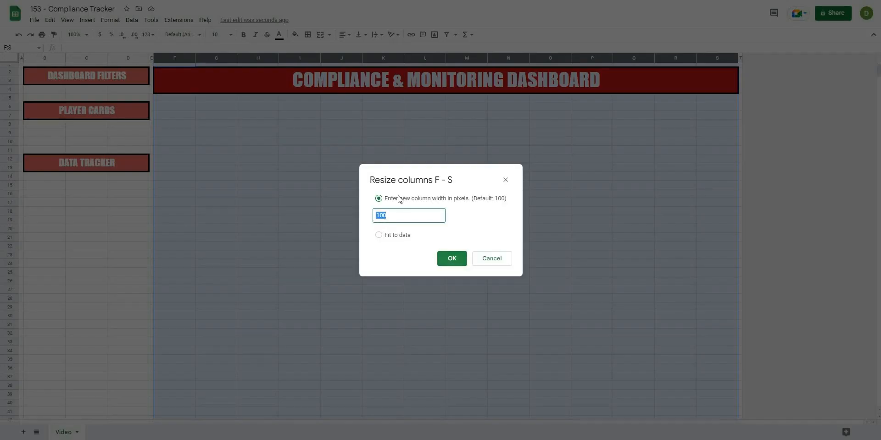
click(450, 262)
click(287, 217)
Step: Merge cells F6:H7 into a single cell below the title banner
drag(168, 109, 257, 119)
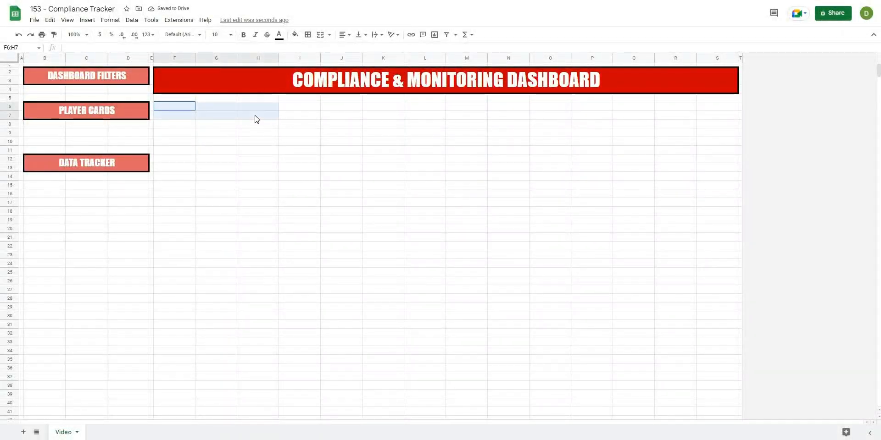
click(320, 35)
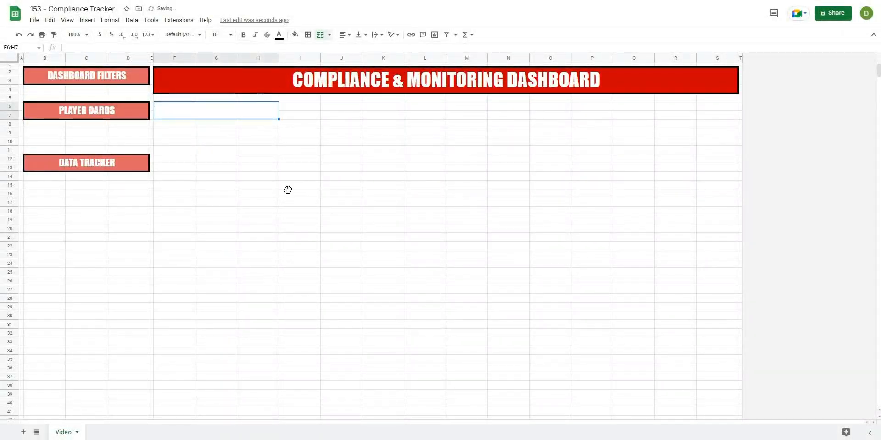
click(301, 193)
click(264, 111)
click(341, 141)
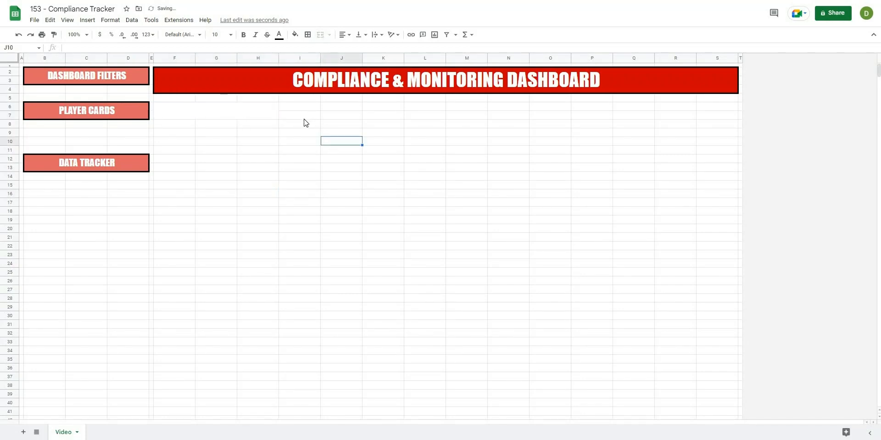
Step: Merge cells I6:I7 and copy the merged cell across columns J through S in rows 6 and 7
drag(303, 107, 303, 114)
click(321, 35)
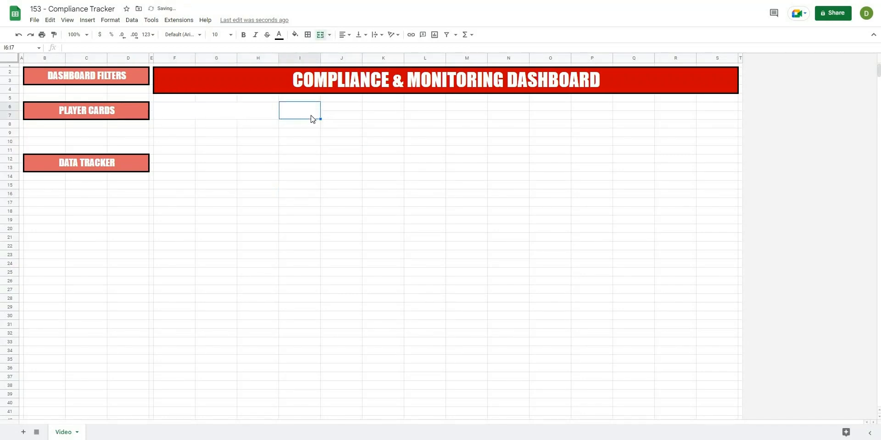
key(ctrl+c)
key(Right)
key(ctrl+v)
key(Right)
key(ctrl+v)
key(Right)
key(ctrl+v)
key(Right)
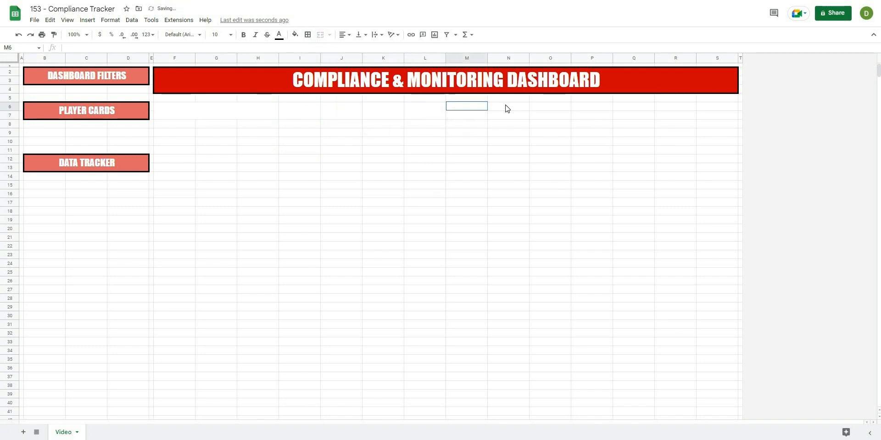
key(ctrl+v)
key(Right)
key(ctrl+v)
key(Right)
key(ctrl+v)
key(Right)
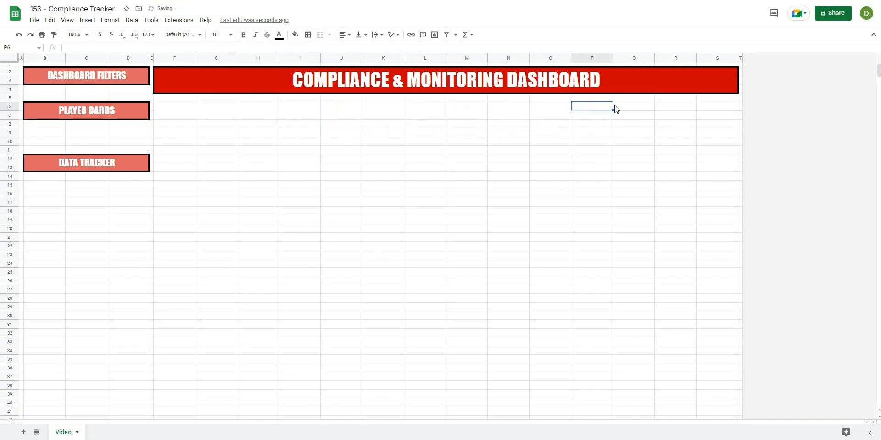
key(ctrl+v)
key(Right)
key(ctrl+v)
key(Right)
key(ctrl+v)
key(Right)
key(ctrl+v)
click(675, 167)
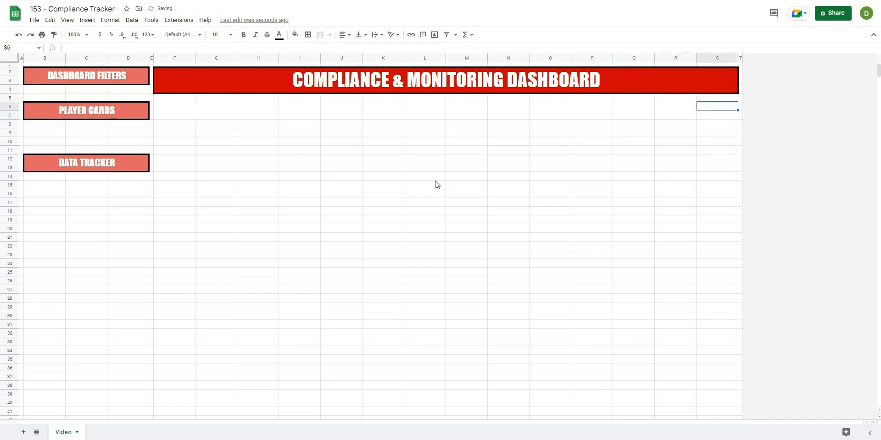
Step: Format the header row F6:S7 with the title's red fill, the Impact font and white text
drag(164, 119, 708, 110)
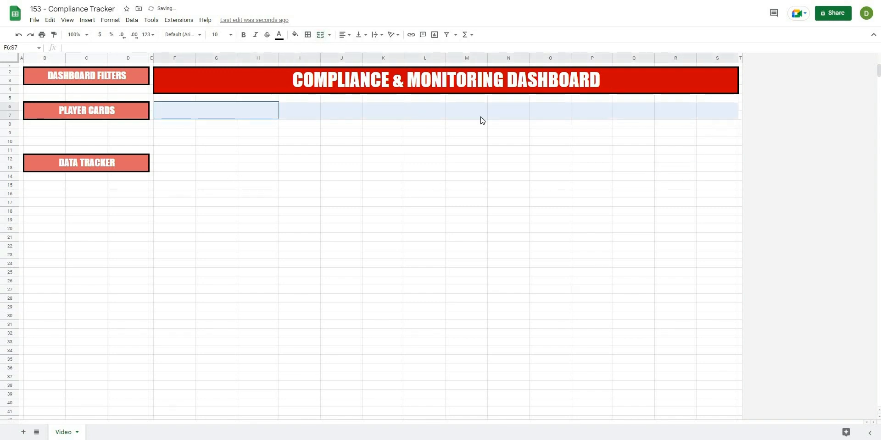
click(294, 36)
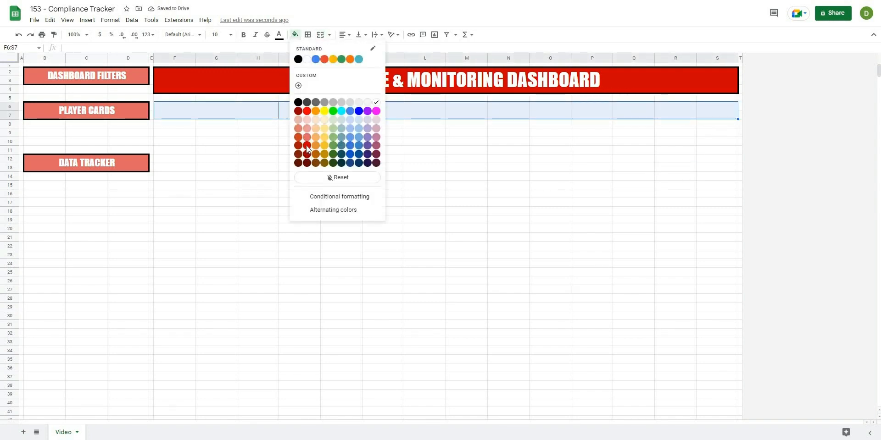
click(306, 145)
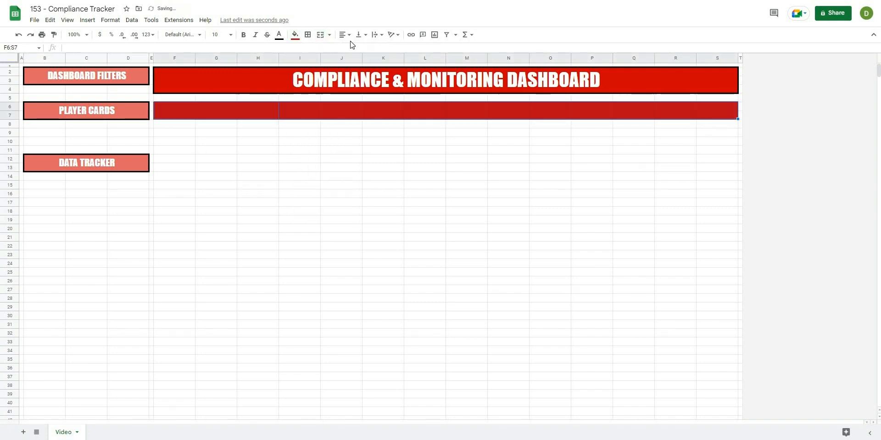
click(230, 35)
click(198, 36)
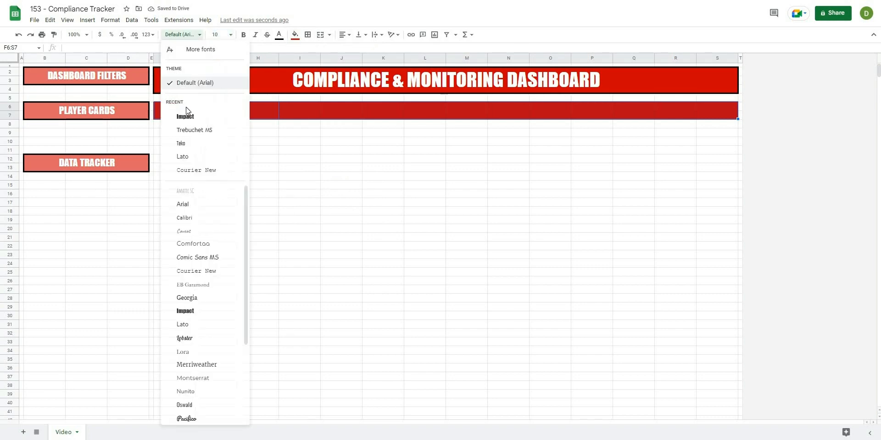
click(185, 117)
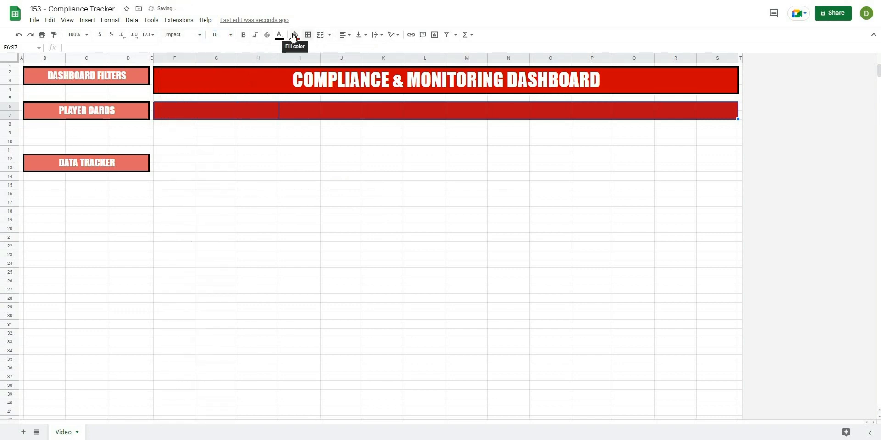
click(281, 36)
click(291, 58)
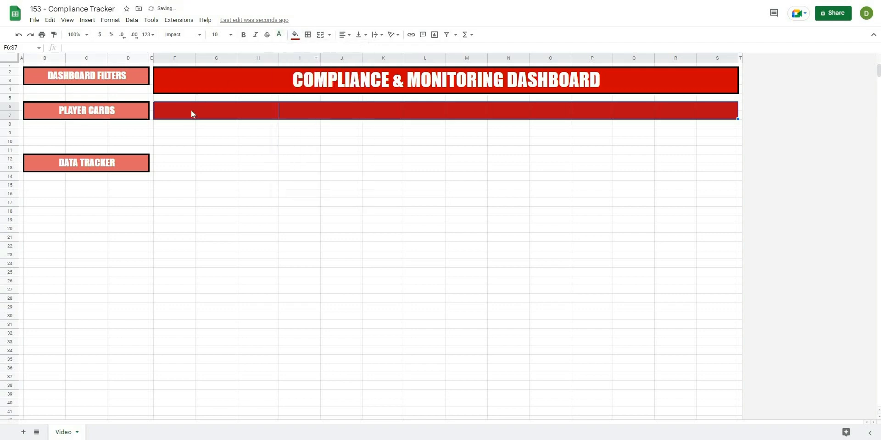
Step: Enter the heading COMPLIANCE REPORT in the merged cell F6:H7
key(Escape)
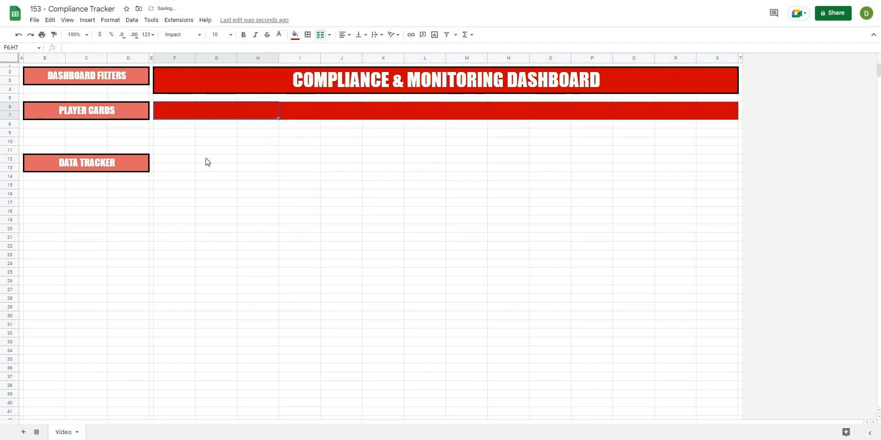
text(COMPL)
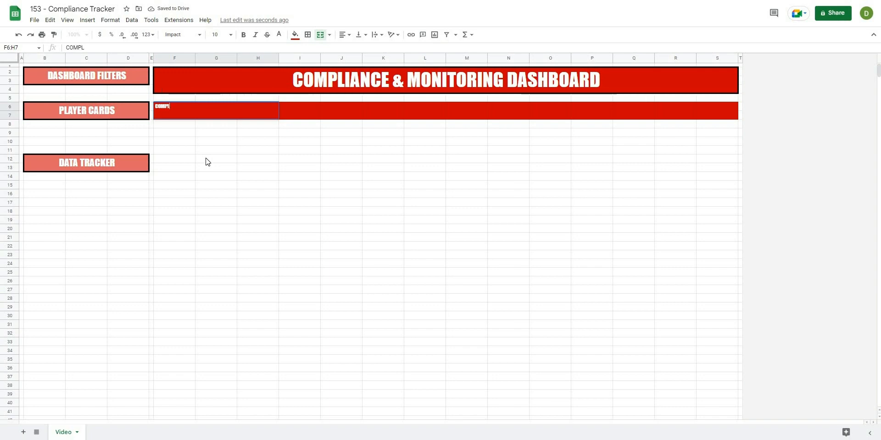
text(IANCE REPORT)
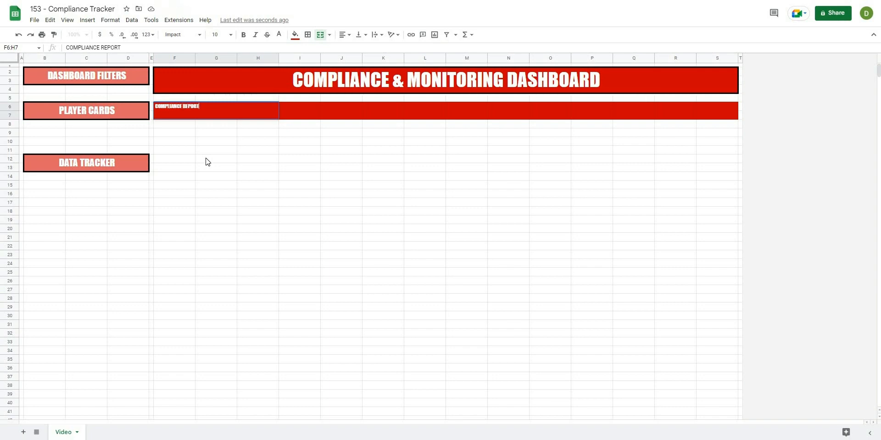
click(255, 220)
Step: Set the COMPLIANCE REPORT heading to font size 24 and centre it horizontally and vertically in its cell
click(238, 112)
click(231, 35)
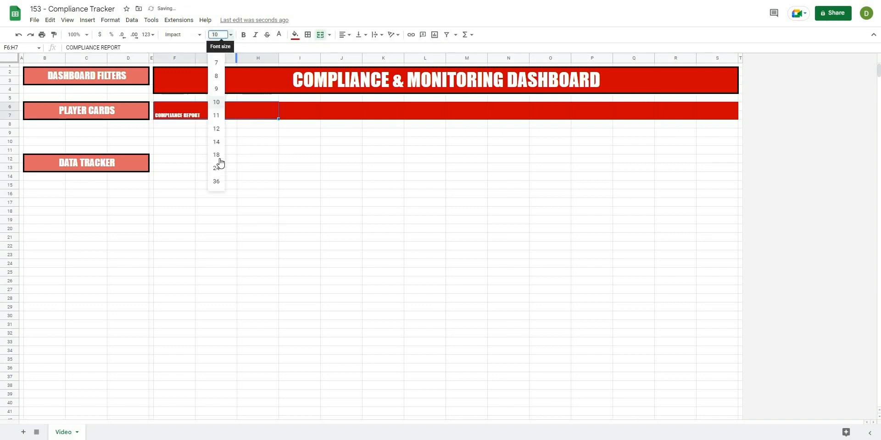
click(221, 170)
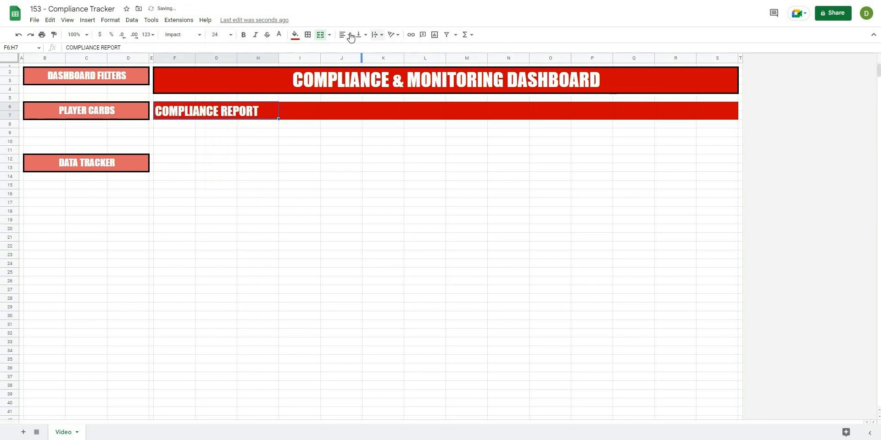
click(346, 35)
click(354, 48)
click(366, 37)
click(370, 49)
click(315, 194)
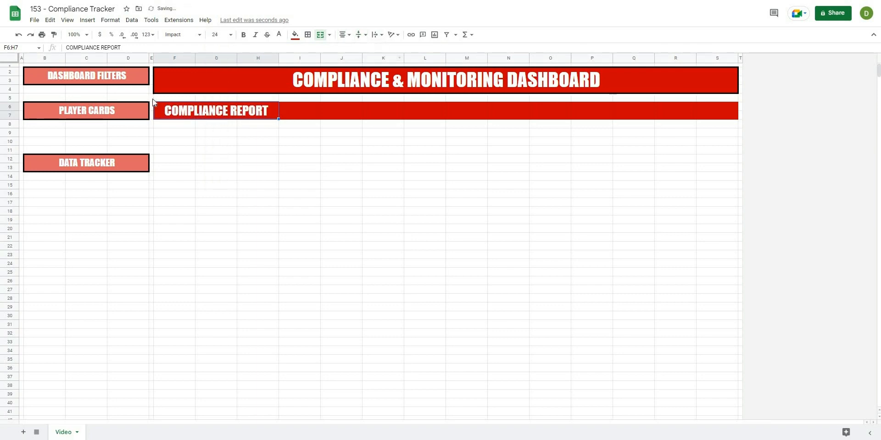
Step: Add a thick black outer border around the red header row F6:S7
drag(164, 116, 698, 120)
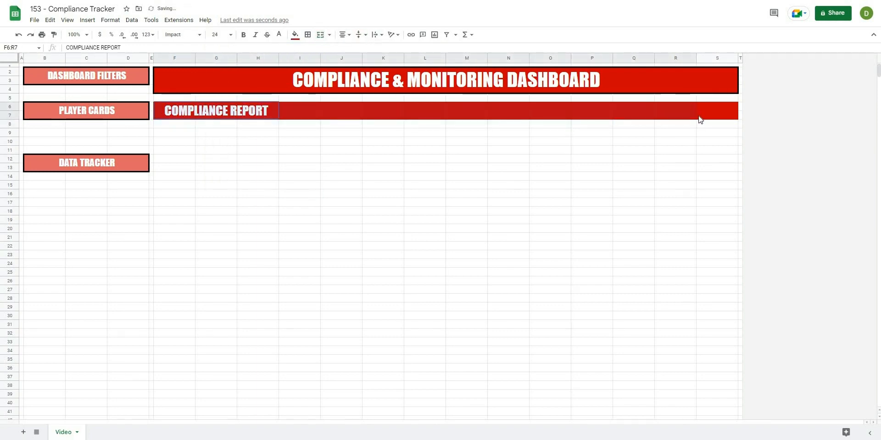
click(307, 35)
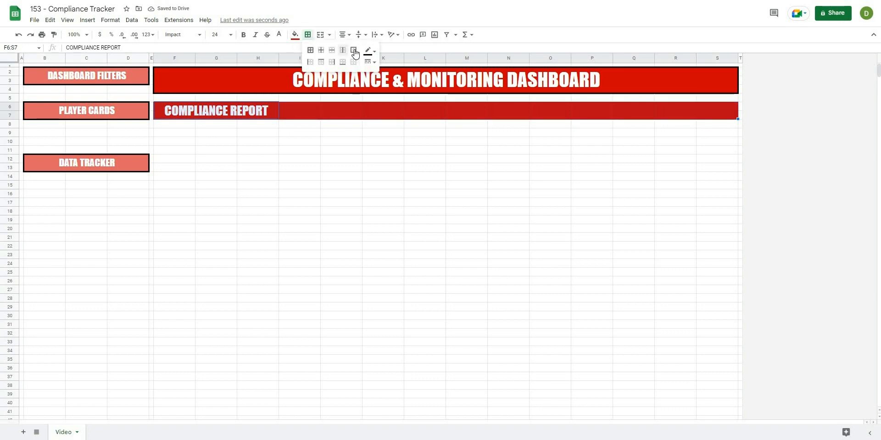
click(254, 223)
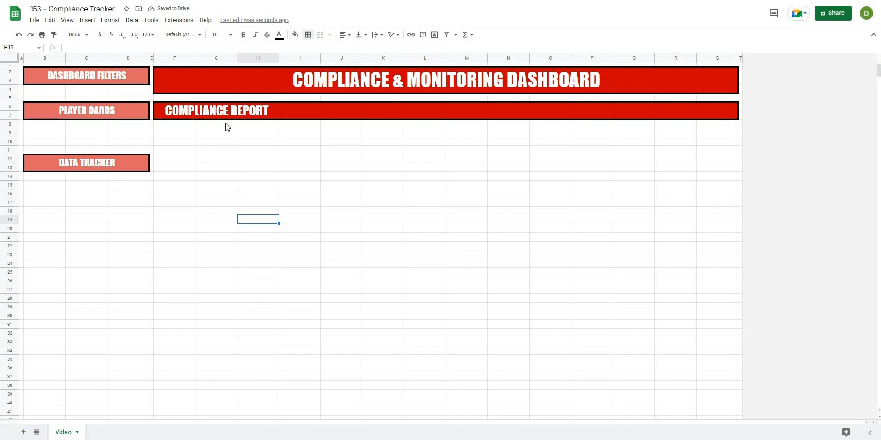
Step: Outline the report area F8:S27 below the header with a thick black outer border
drag(180, 128, 187, 290)
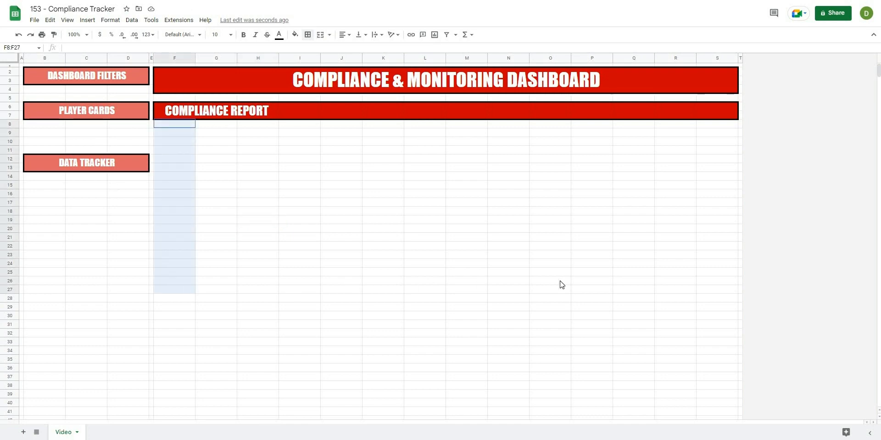
drag(561, 284, 719, 292)
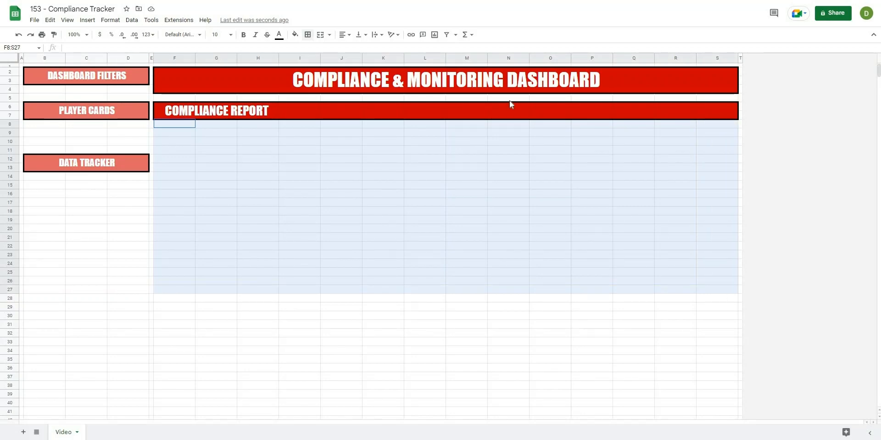
click(307, 34)
click(353, 51)
click(304, 230)
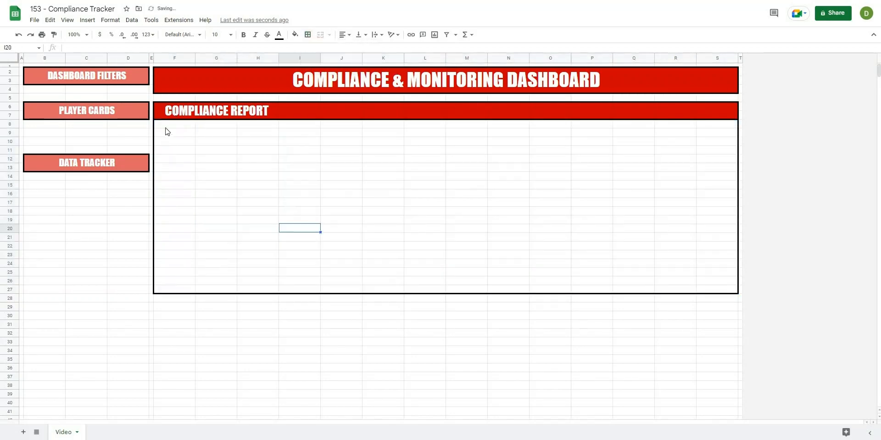
Step: Separate the first three columns of the report area with an outer border around F8:H27
drag(169, 125, 258, 290)
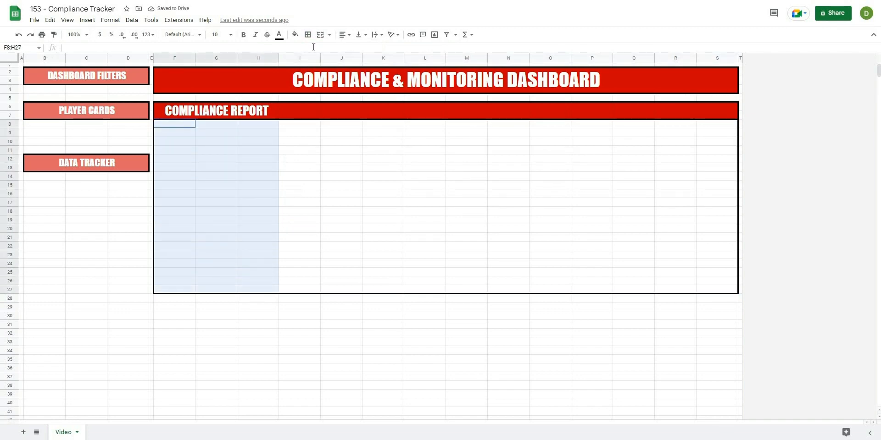
click(307, 35)
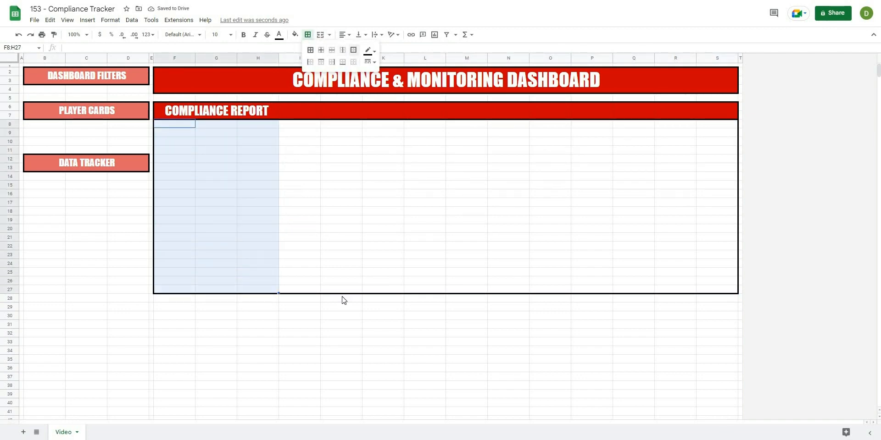
click(347, 342)
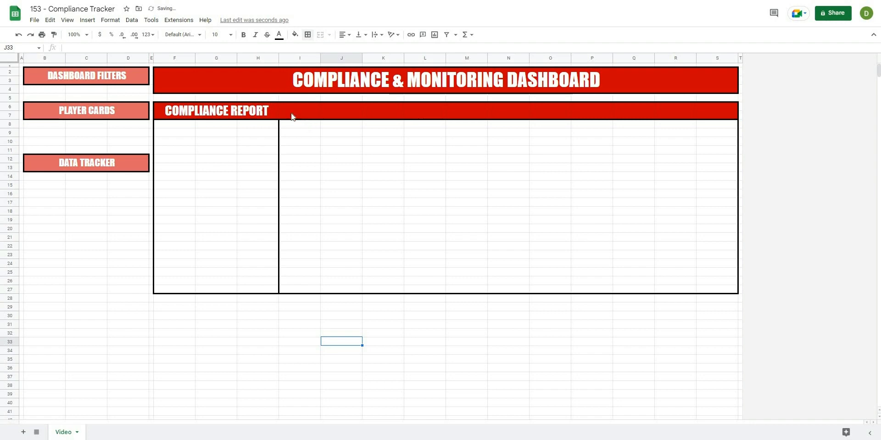
click(299, 124)
click(315, 178)
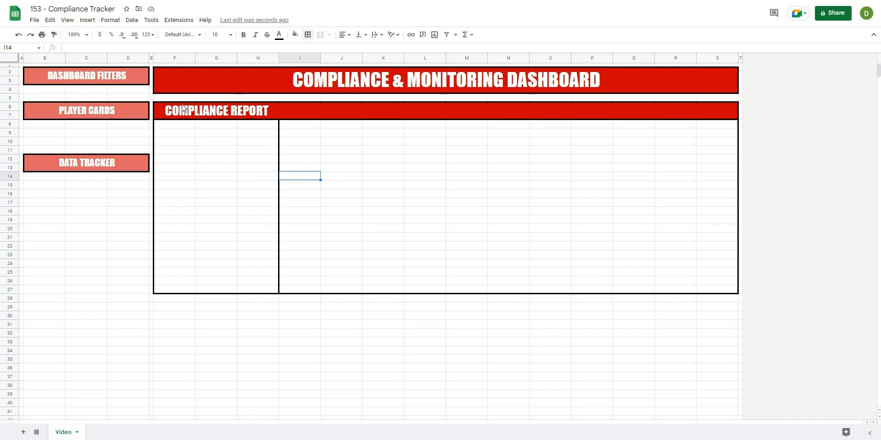
Step: Copy the whole compliance report block F6:S27 and paste it below, starting at cell F29
drag(188, 118, 714, 289)
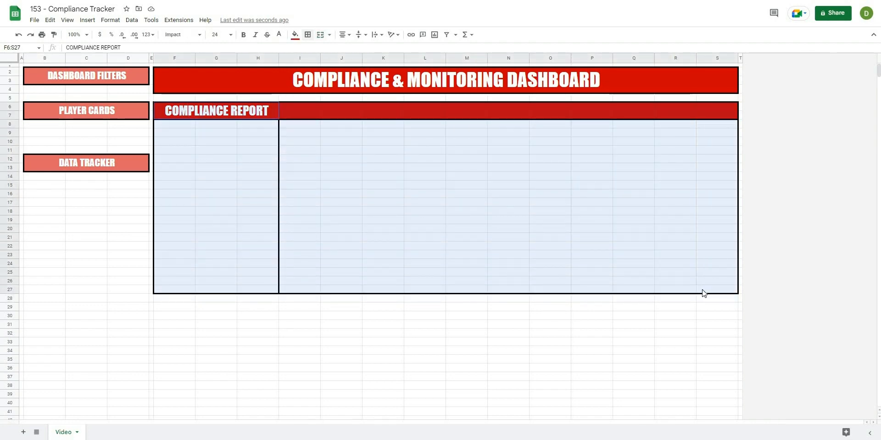
key(ctrl+c)
scroll(168, 269, down, 1)
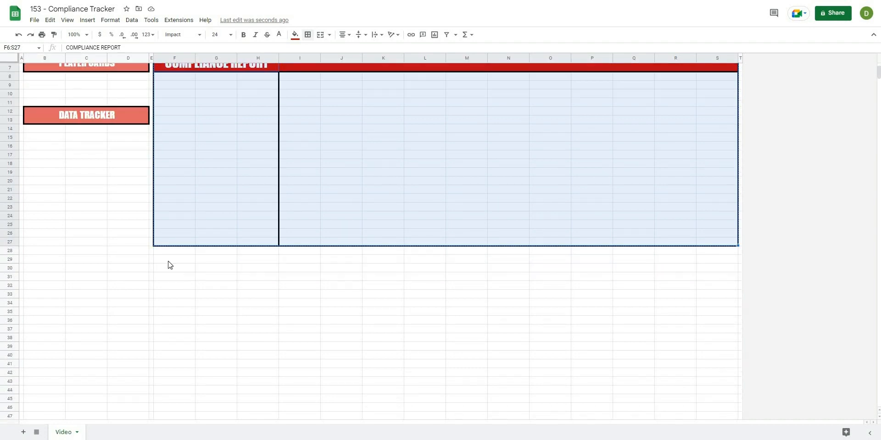
click(168, 263)
key(ctrl+v)
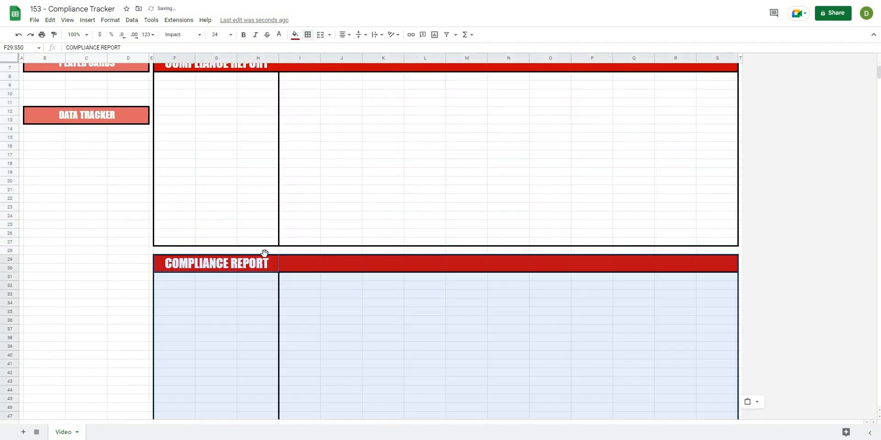
click(326, 320)
scroll(327, 318, down, 3)
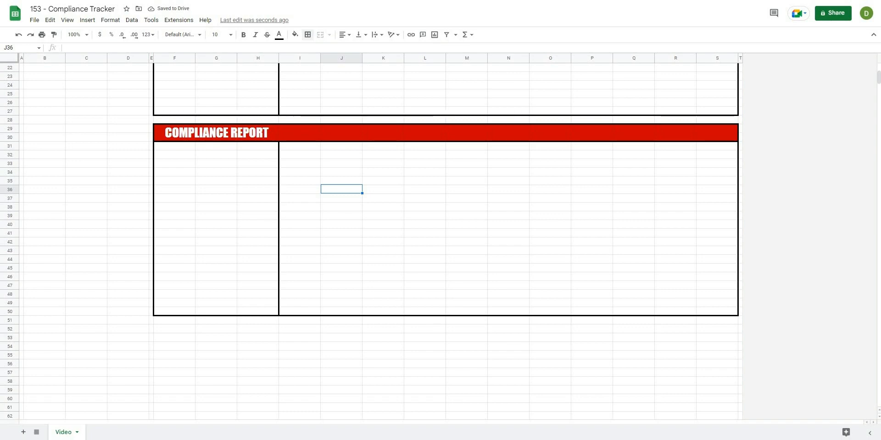
Step: Merge cells F52:S53 into a single cell beneath the second report block
click(300, 329)
drag(173, 330, 298, 338)
drag(649, 355, 711, 342)
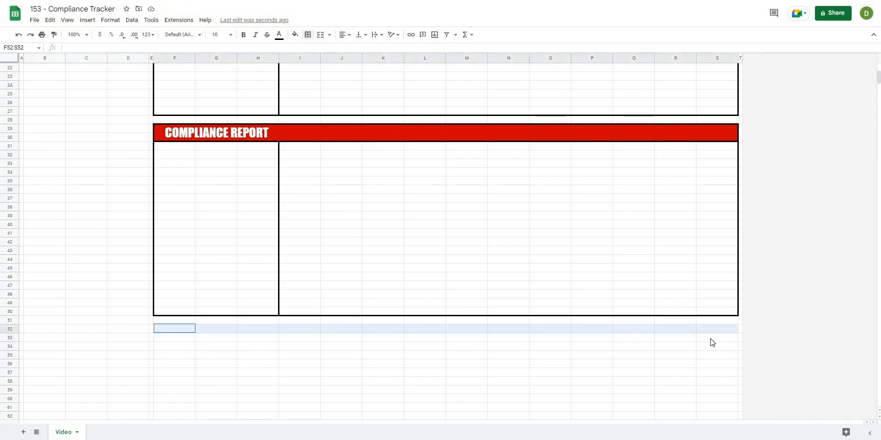
click(321, 35)
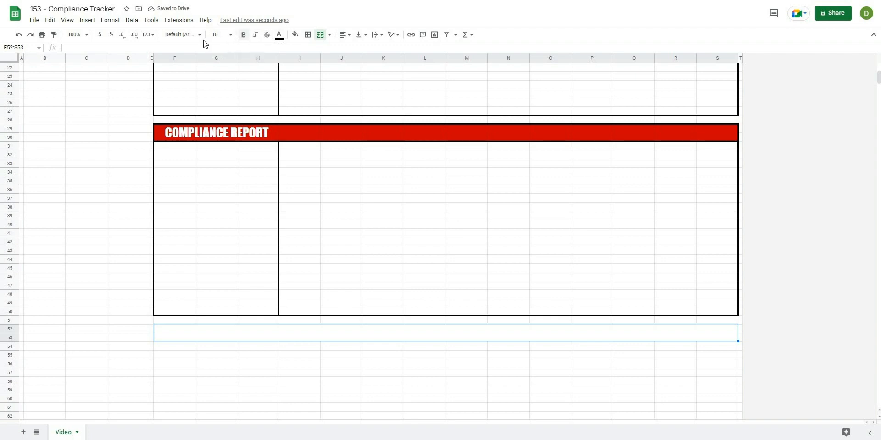
Step: Format the merged cell F52:S53 with the Impact font, dark red text and font size 24
click(183, 34)
click(186, 118)
click(279, 35)
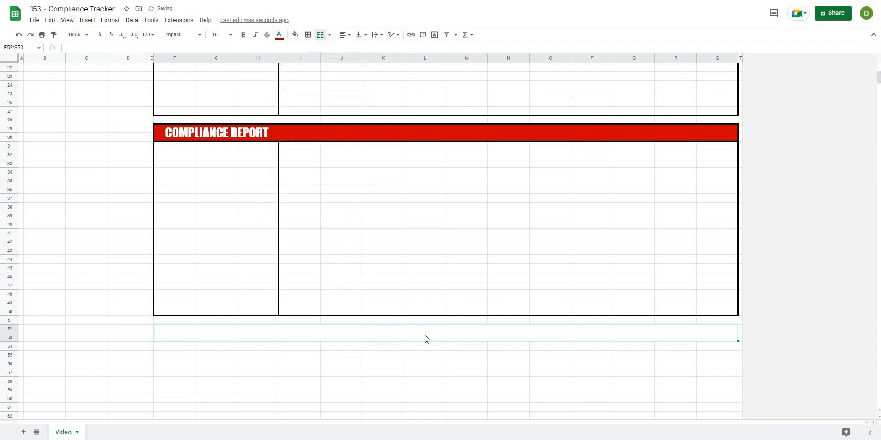
click(227, 34)
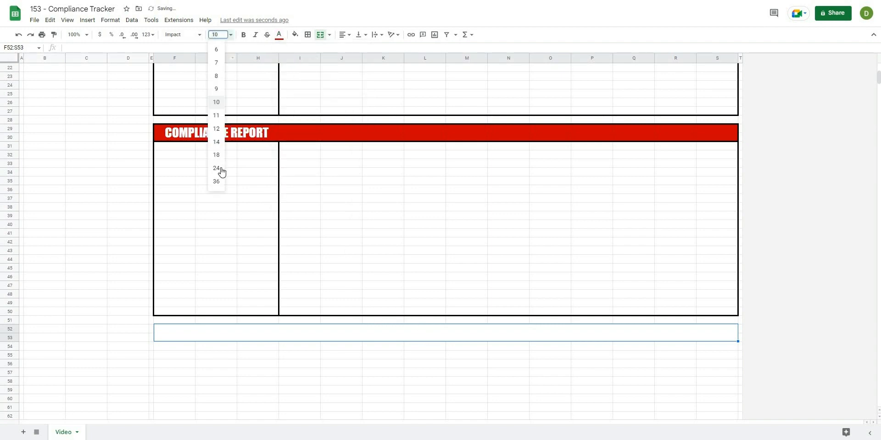
click(223, 170)
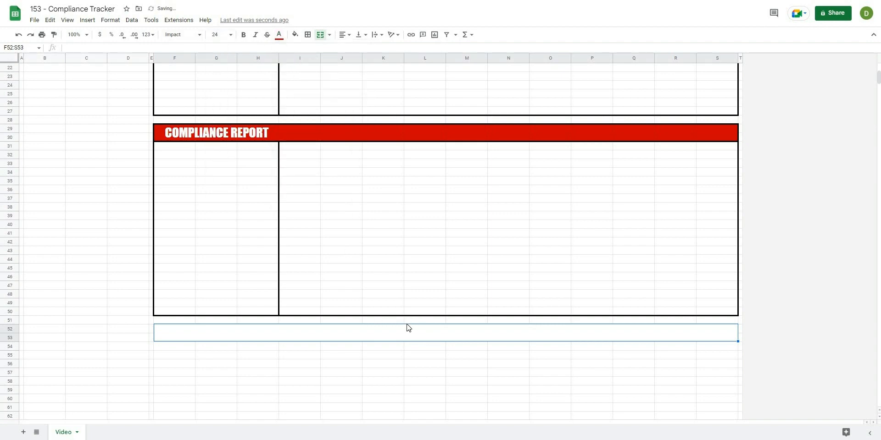
Step: Enter the title COMPLIANCE & WORKLOAD QUICK CHART in F52:S53 and centre it horizontally
text(COMPLIANCE)
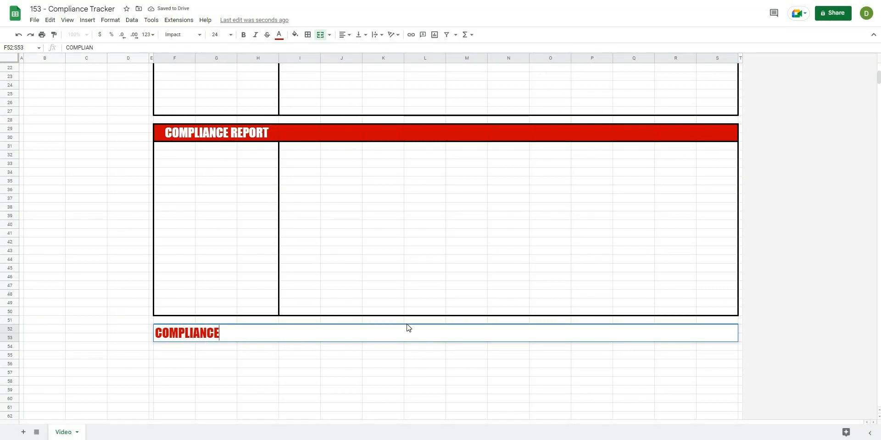
text( & WORKLOAD )
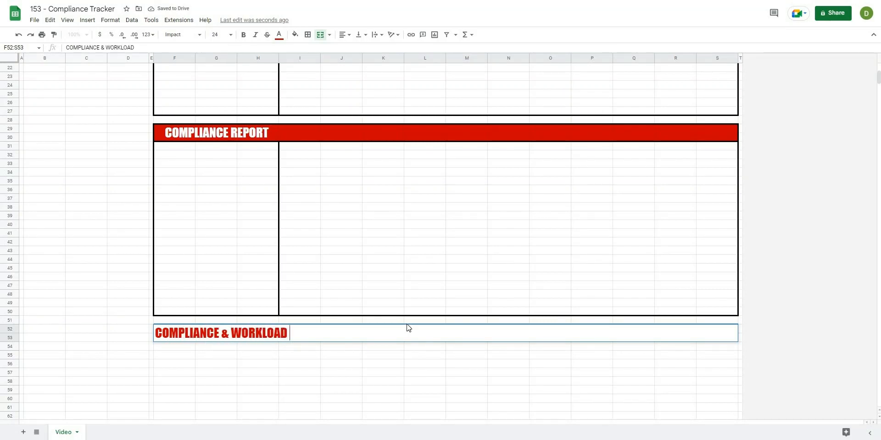
text(QUICK CHART)
click(423, 372)
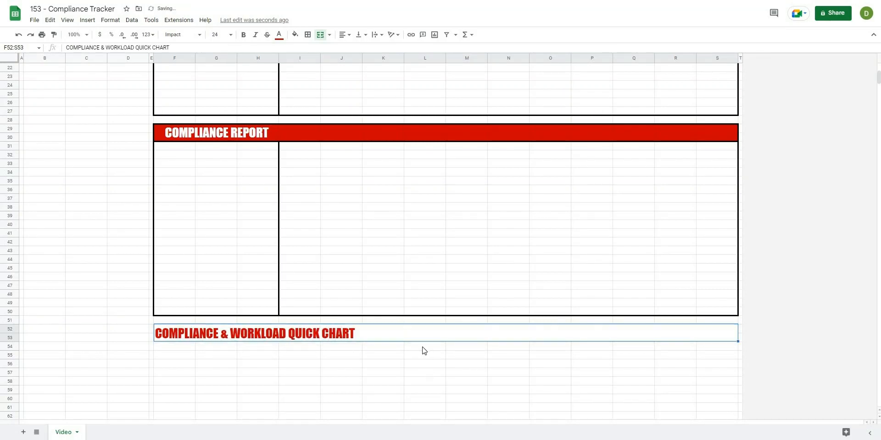
click(420, 334)
click(345, 35)
click(351, 48)
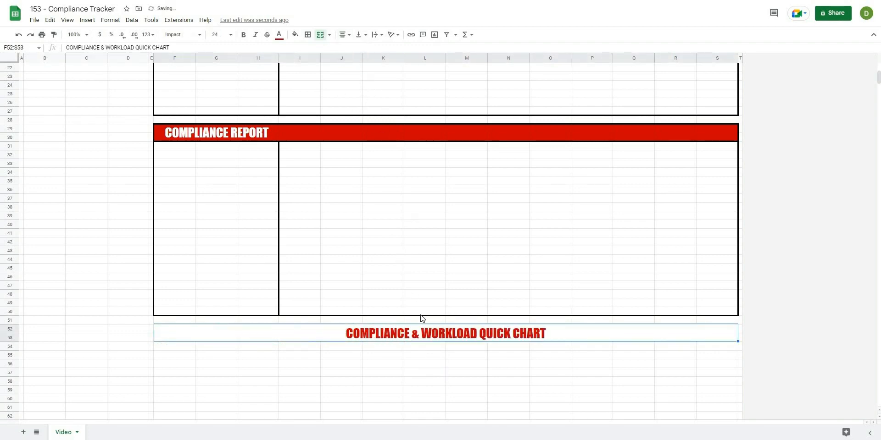
click(384, 354)
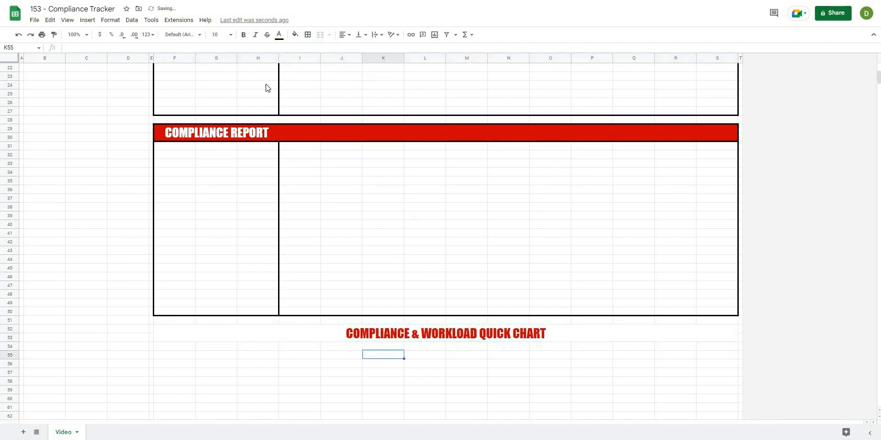
Step: Add dark red double-line borders along the top and bottom of the quick chart title cell F52:S53
click(307, 34)
click(370, 62)
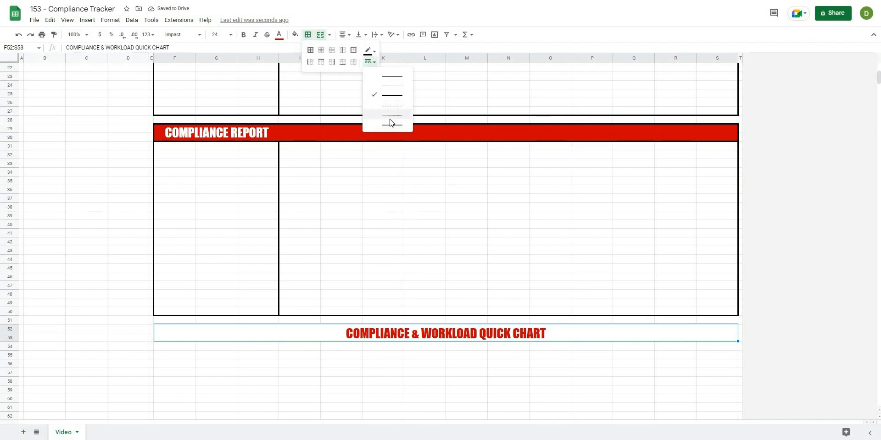
click(392, 124)
click(369, 51)
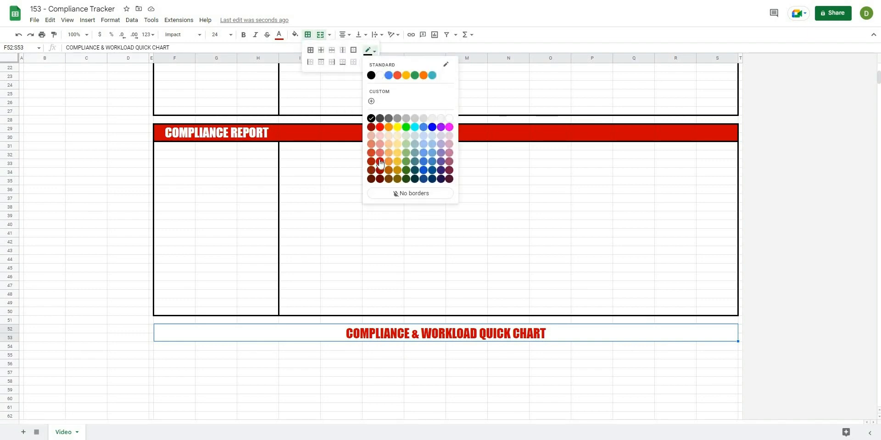
click(381, 161)
click(321, 63)
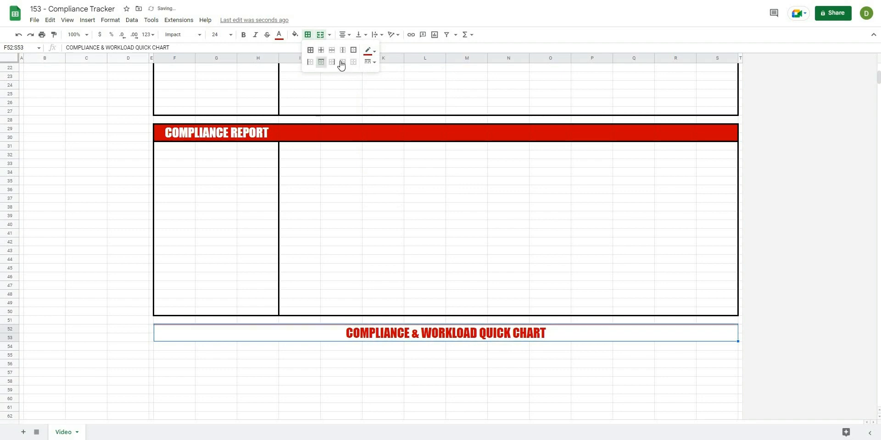
click(342, 62)
click(299, 381)
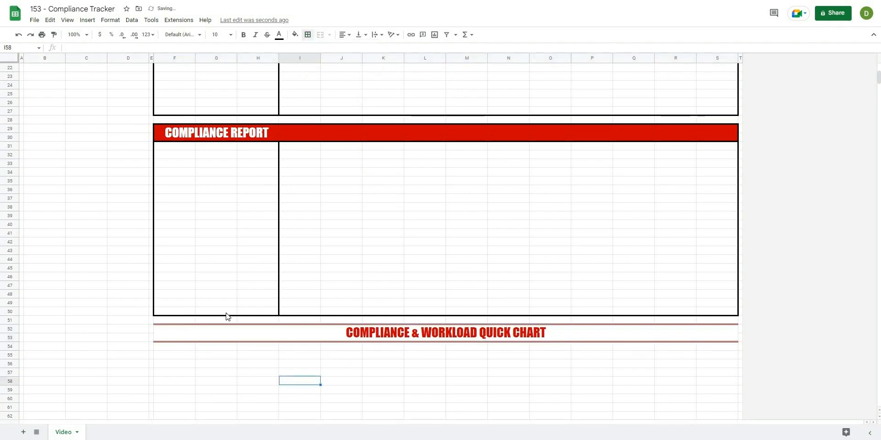
scroll(226, 314, up, 4)
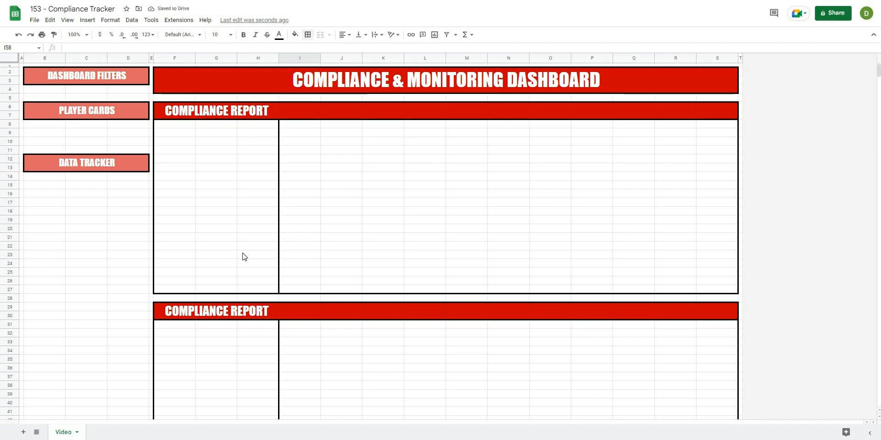
Step: Fill the DASHBOARD FILTERS, PLAYER CARDS and DATA TRACKER header cells with the same dark red as the dashboard title
click(73, 73)
ctrl+click(80, 107)
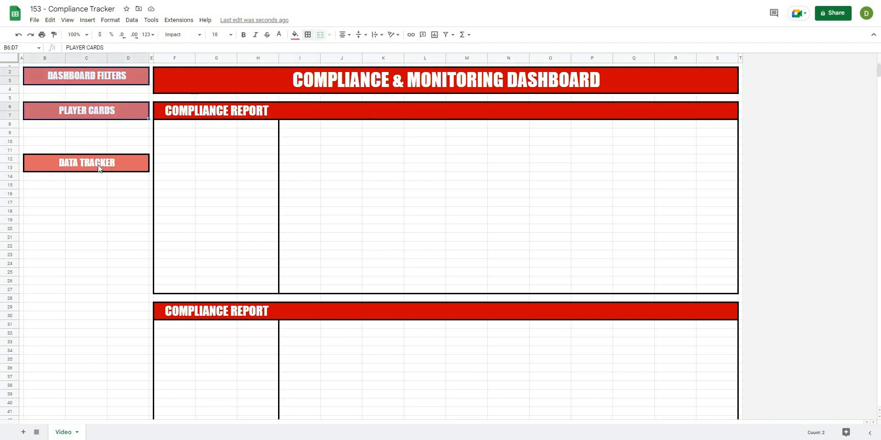
ctrl+click(97, 171)
click(295, 34)
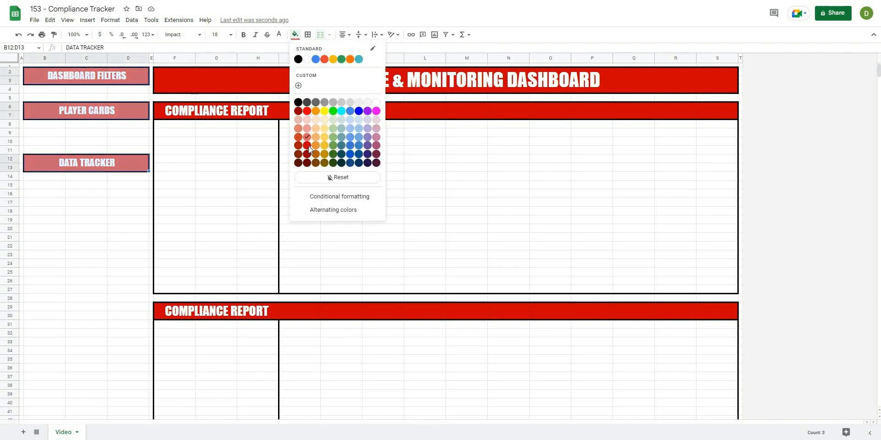
click(81, 242)
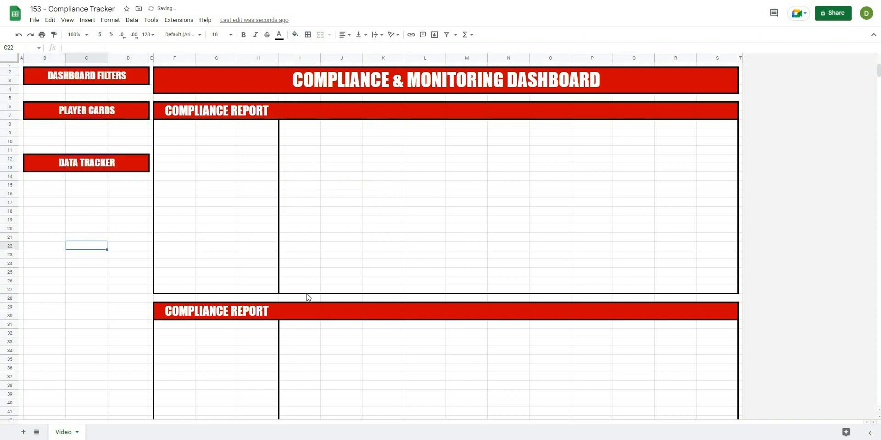
click(357, 212)
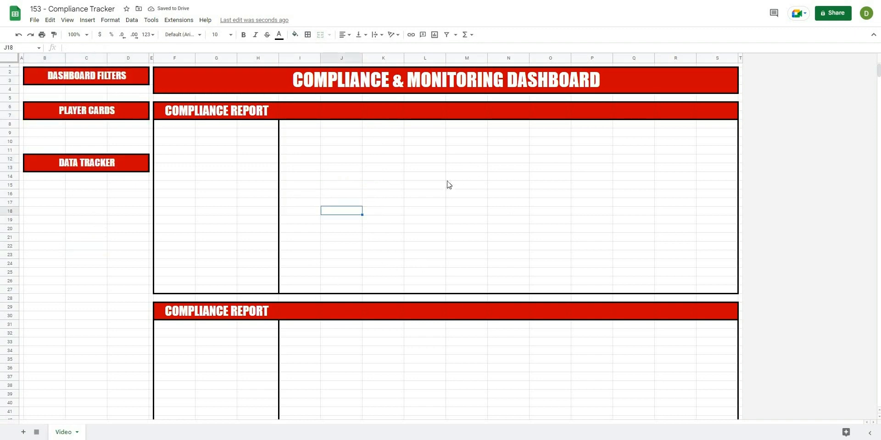
Step: Set the height of spacer rows 5, 28 and 51 to 10 pixels
scroll(212, 331, down, 4)
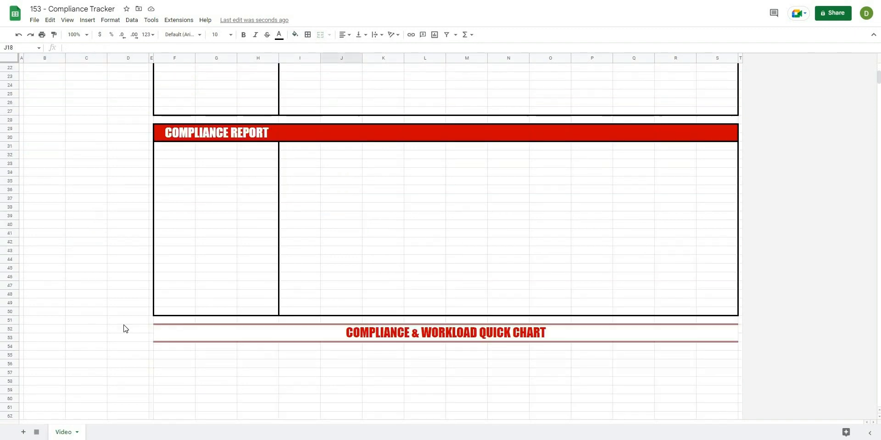
click(193, 321)
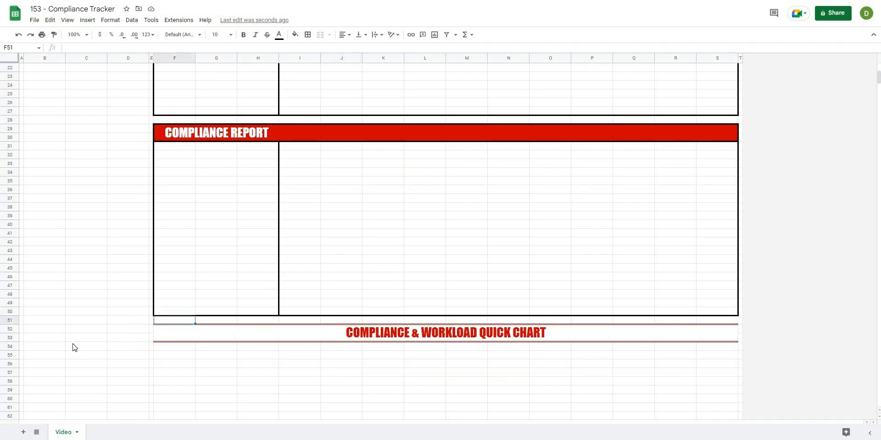
click(74, 346)
click(8, 320)
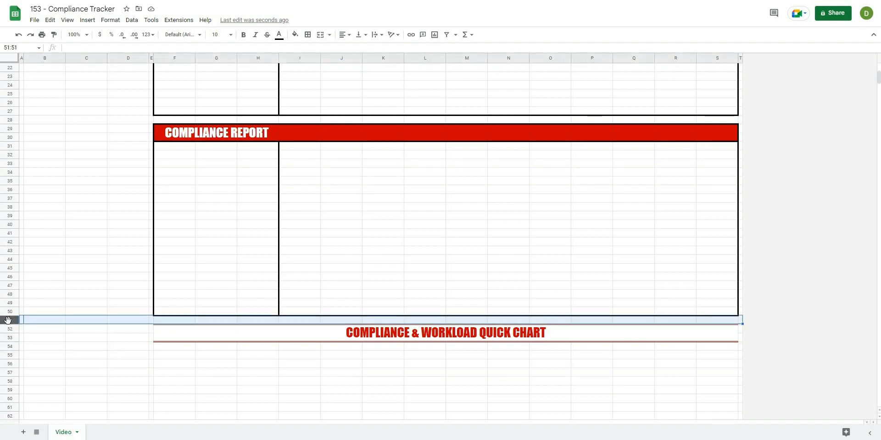
scroll(11, 139, up, 1)
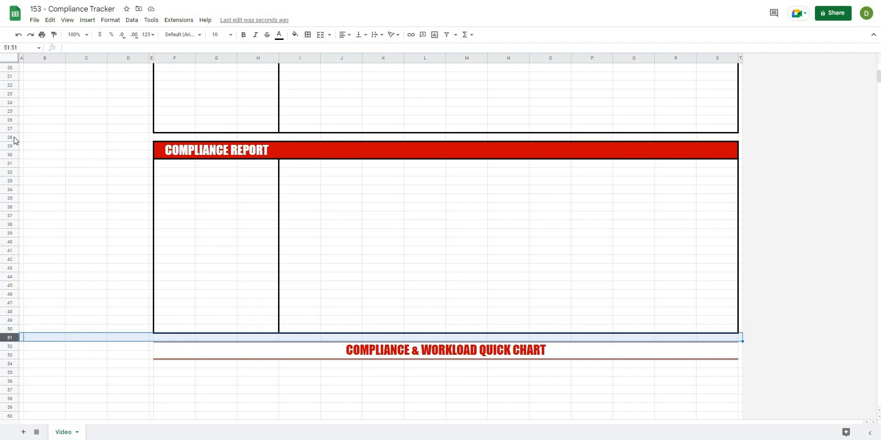
ctrl+click(14, 138)
scroll(111, 224, up, 6)
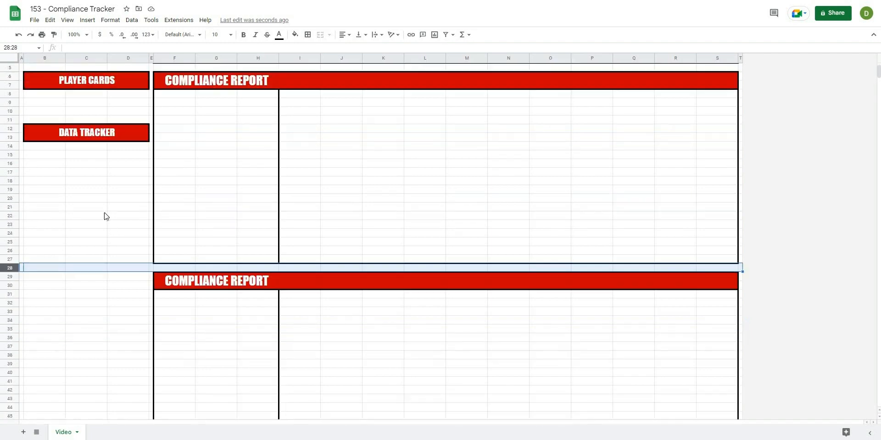
ctrl+click(10, 98)
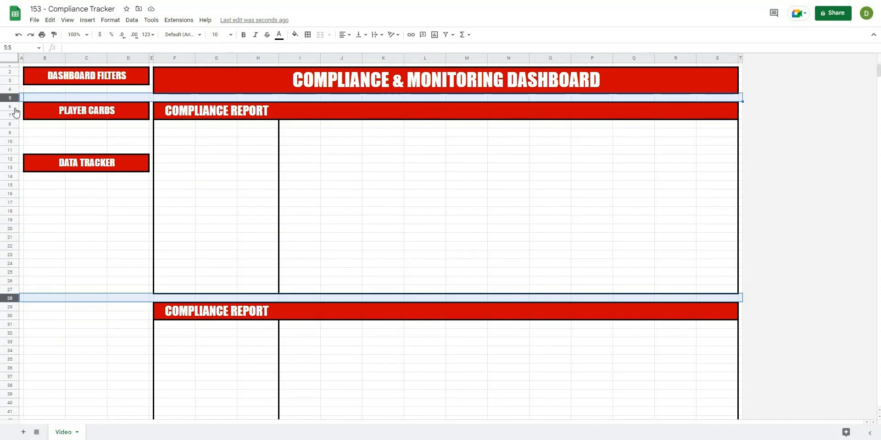
right_click(10, 98)
click(51, 146)
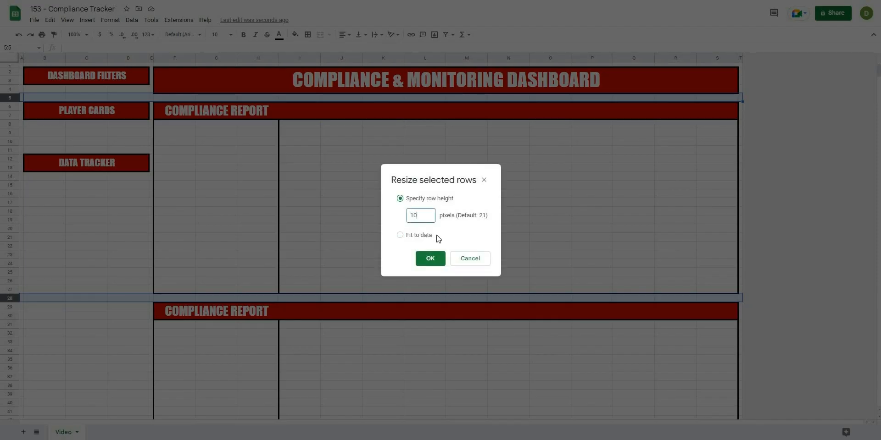
click(428, 259)
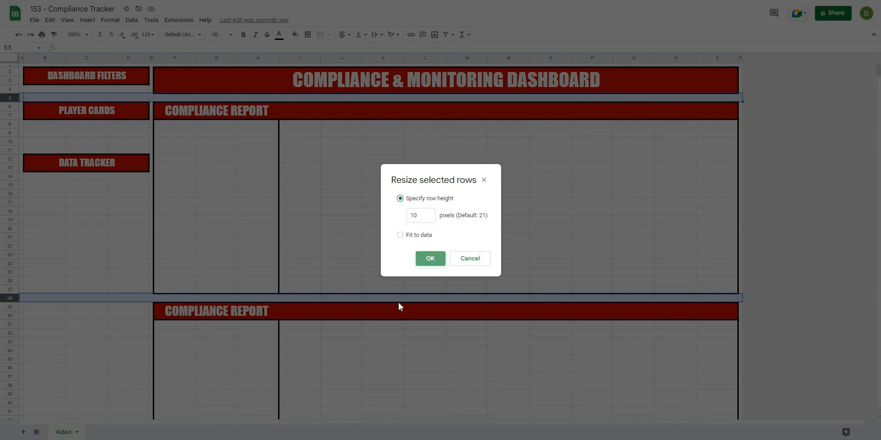
click(394, 305)
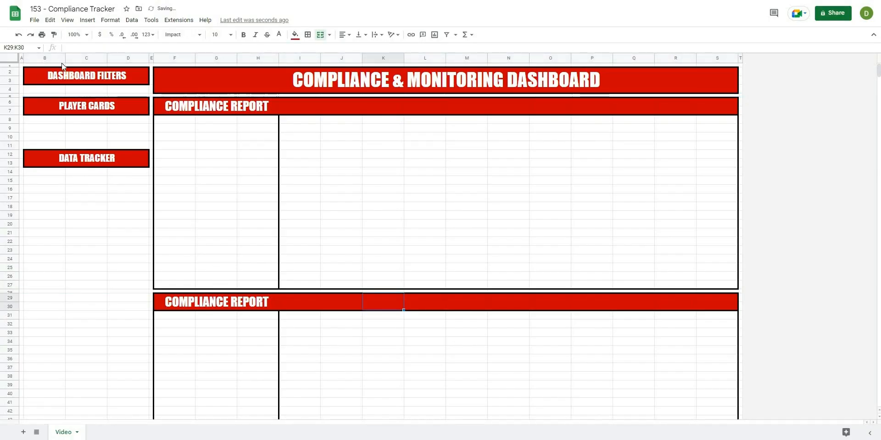
click(299, 232)
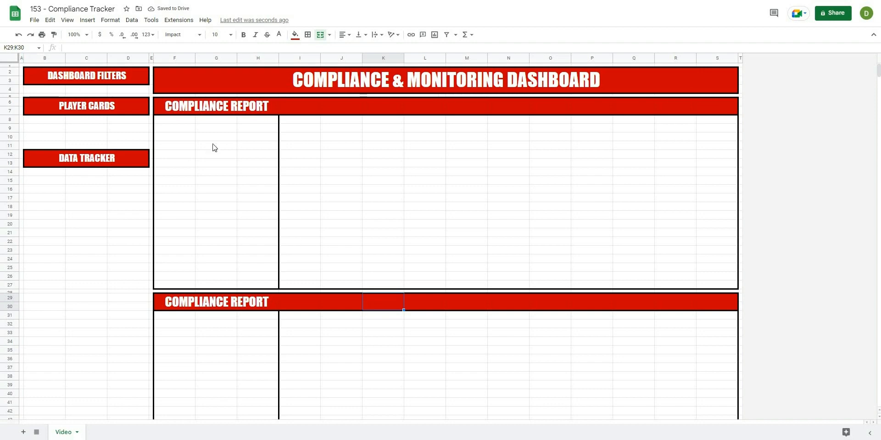
click(151, 58)
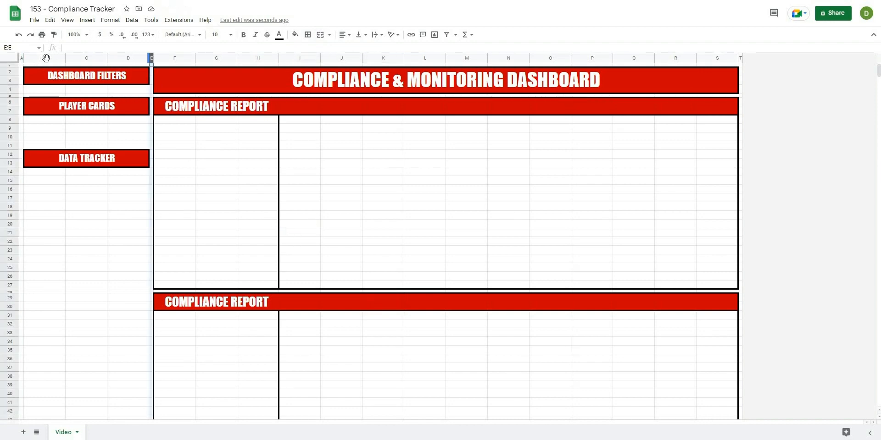
shift+click(29, 58)
shift+click(21, 58)
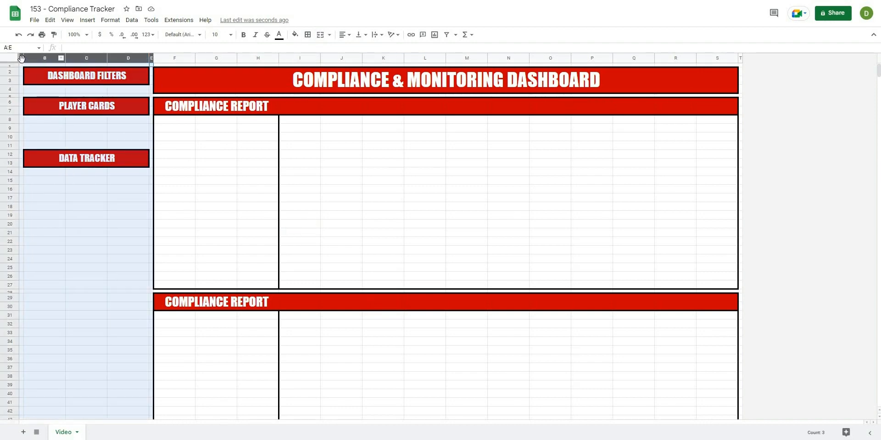
click(104, 231)
Step: Group columns A to D, which hold the sidebar headers
click(128, 57)
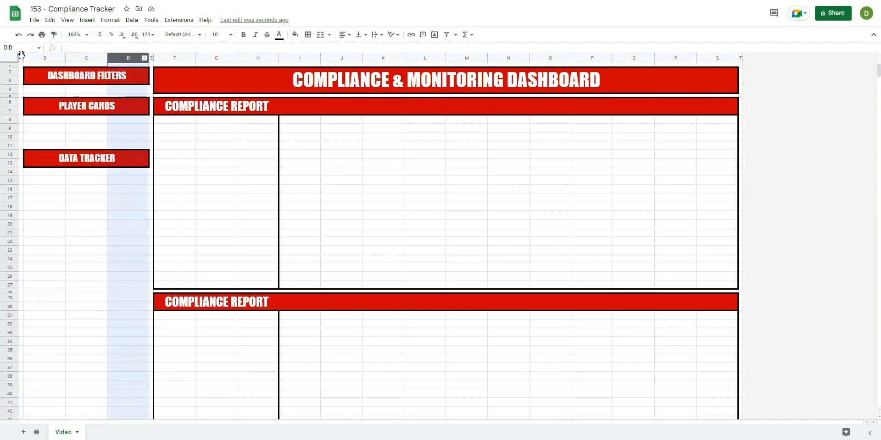
shift+click(21, 58)
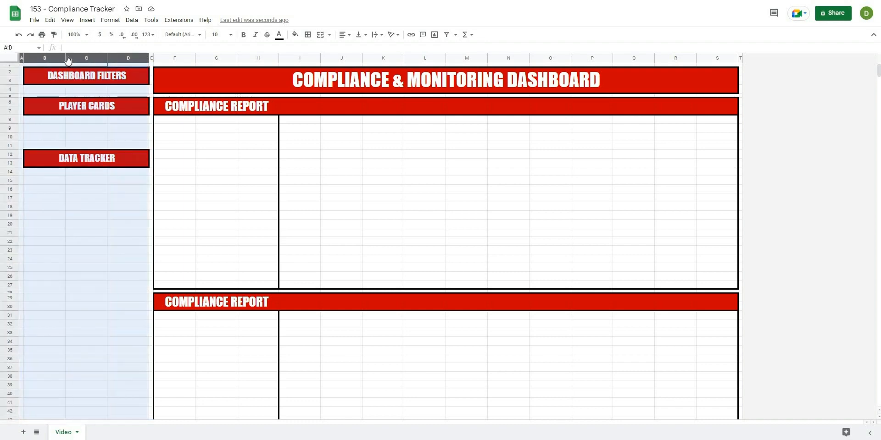
click(65, 21)
mouse_move(169, 62)
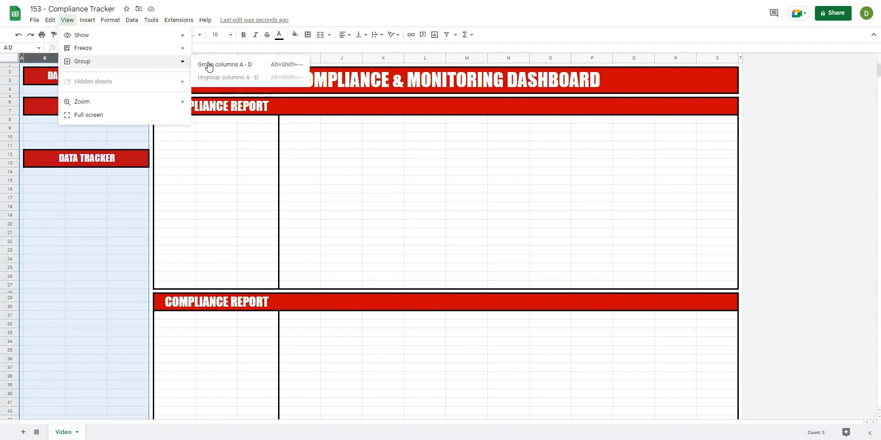
click(209, 65)
click(306, 183)
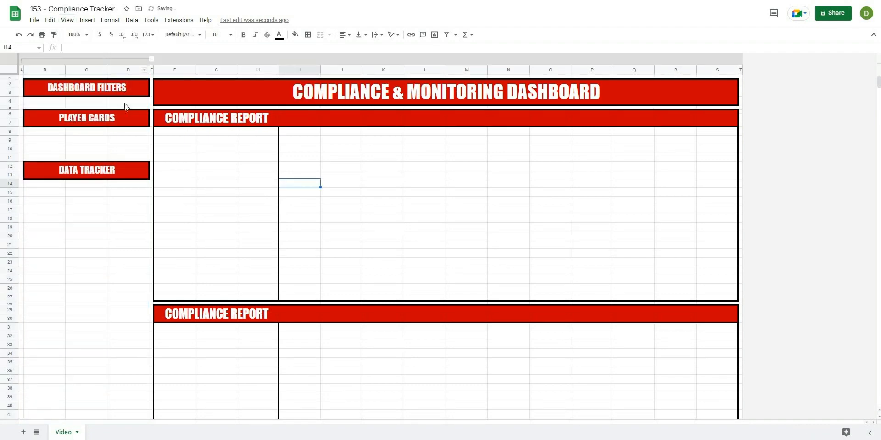
Step: Collapse the grouped columns A to D, expand them again, and leave the group collapsed
click(151, 59)
click(245, 195)
scroll(285, 297, down, 6)
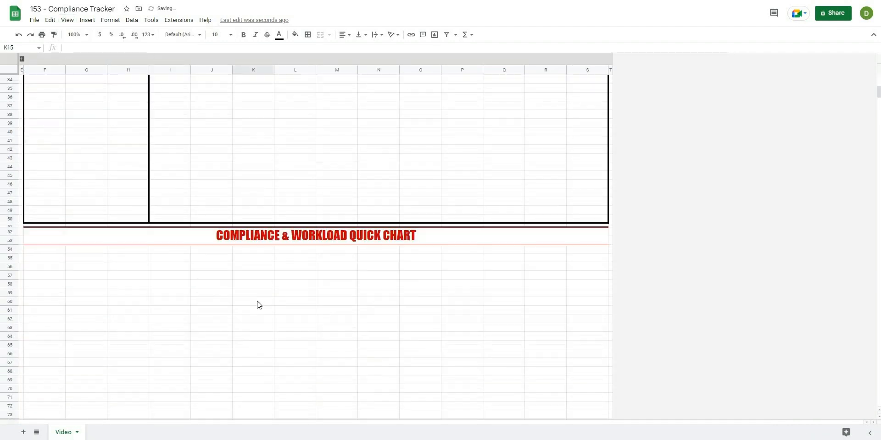
scroll(74, 82, up, 6)
click(22, 59)
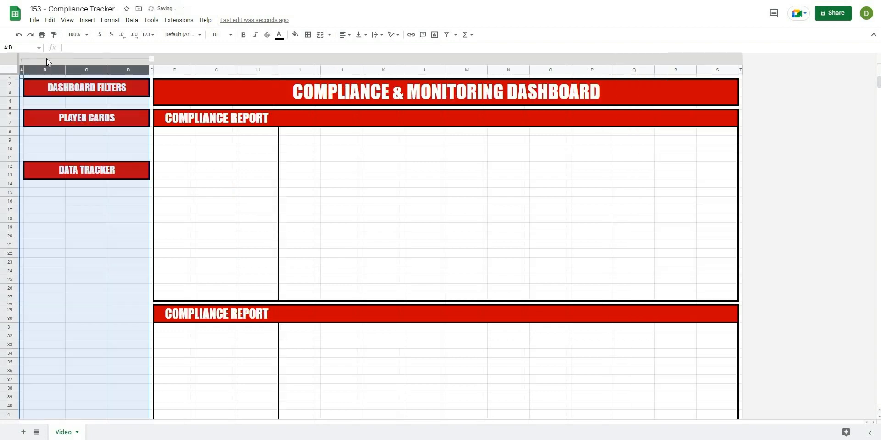
click(46, 59)
Step: Delete the unused rows 55 to 1000 beneath the quick chart title
scroll(79, 206, down, 4)
scroll(79, 210, down, 3)
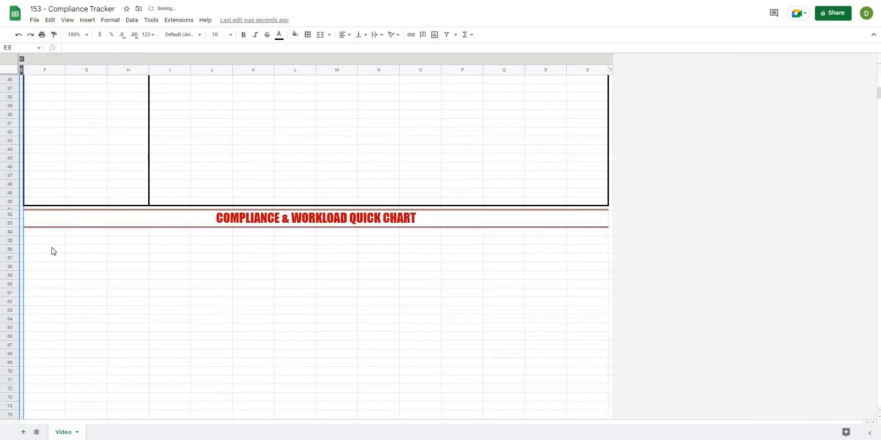
click(13, 223)
click(12, 232)
click(14, 241)
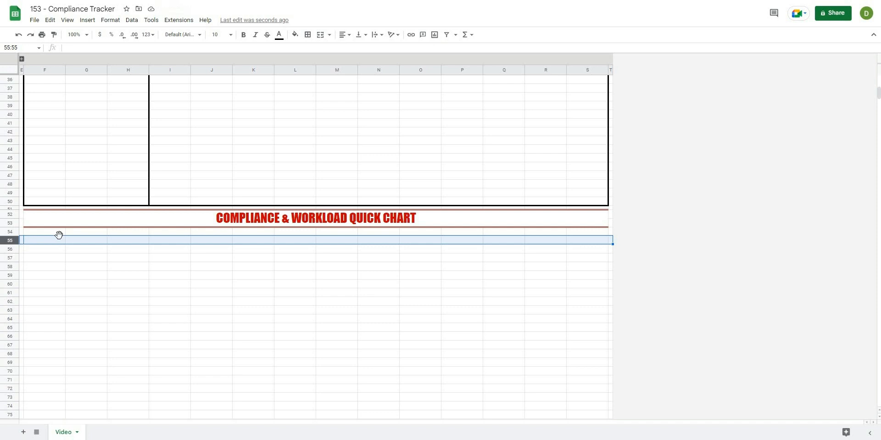
key(ctrl+shift+Down)
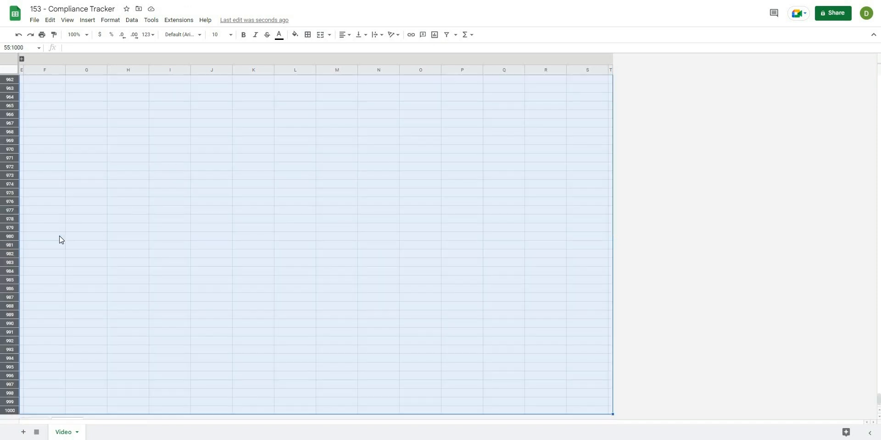
right_click(8, 240)
click(46, 335)
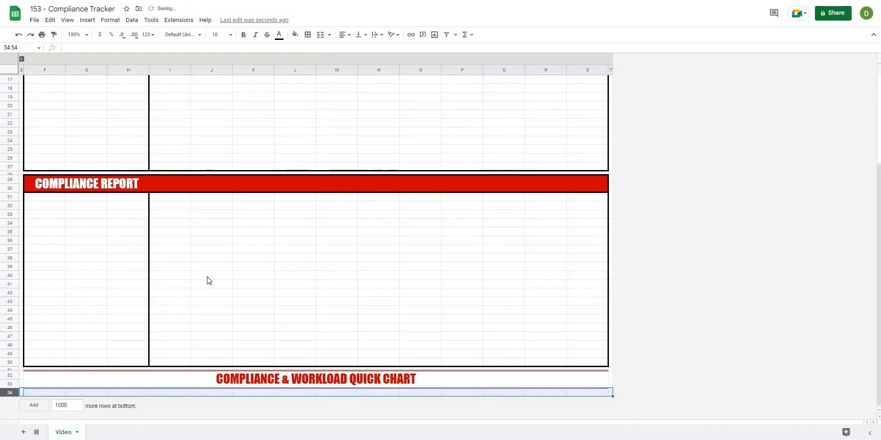
click(136, 250)
Step: Preview the print layout of the current sheet and return to the spreadsheet without printing
scroll(199, 298, up, 3)
click(42, 35)
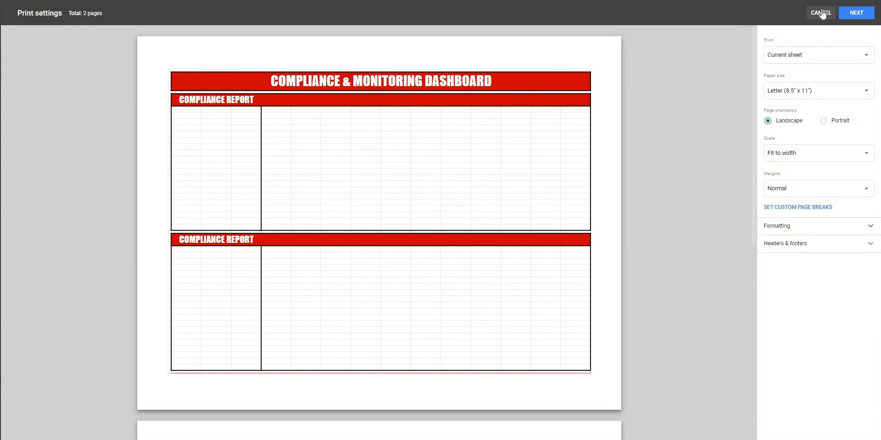
key(Escape)
click(250, 243)
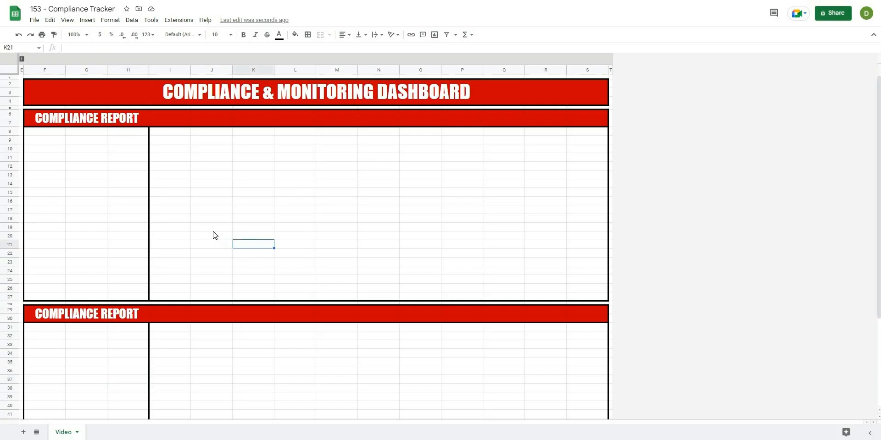